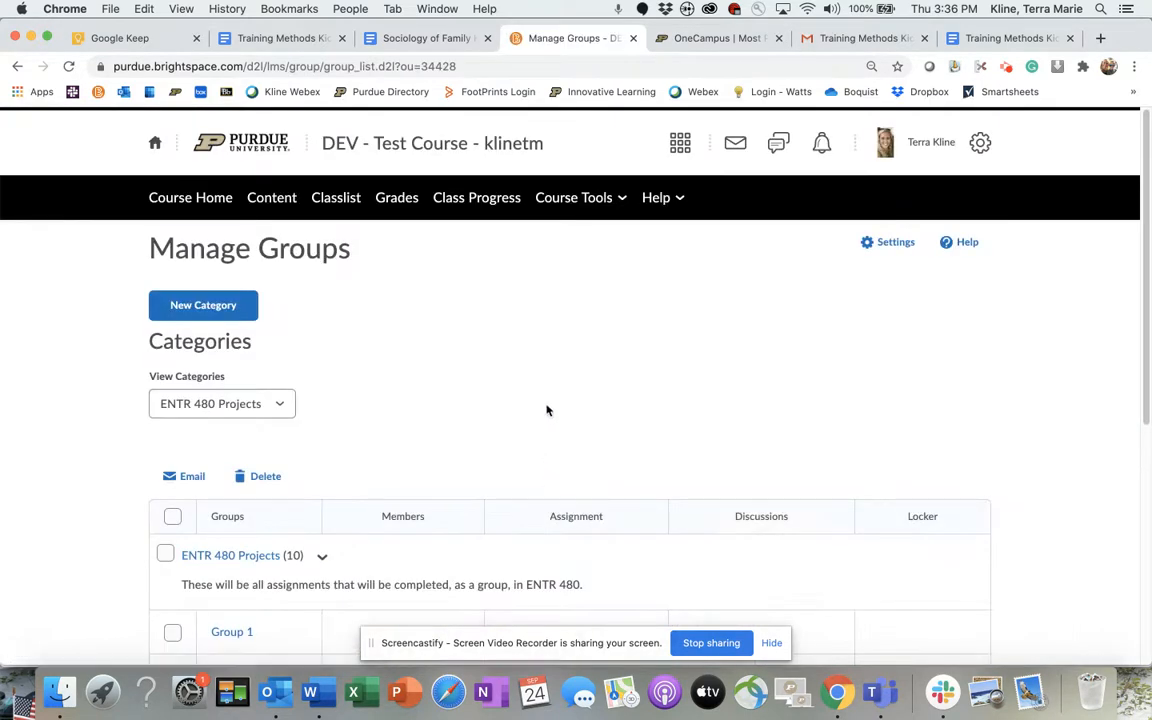
- Start a new group category and name it "Critique Groups"
scroll(573, 398, down, 1)
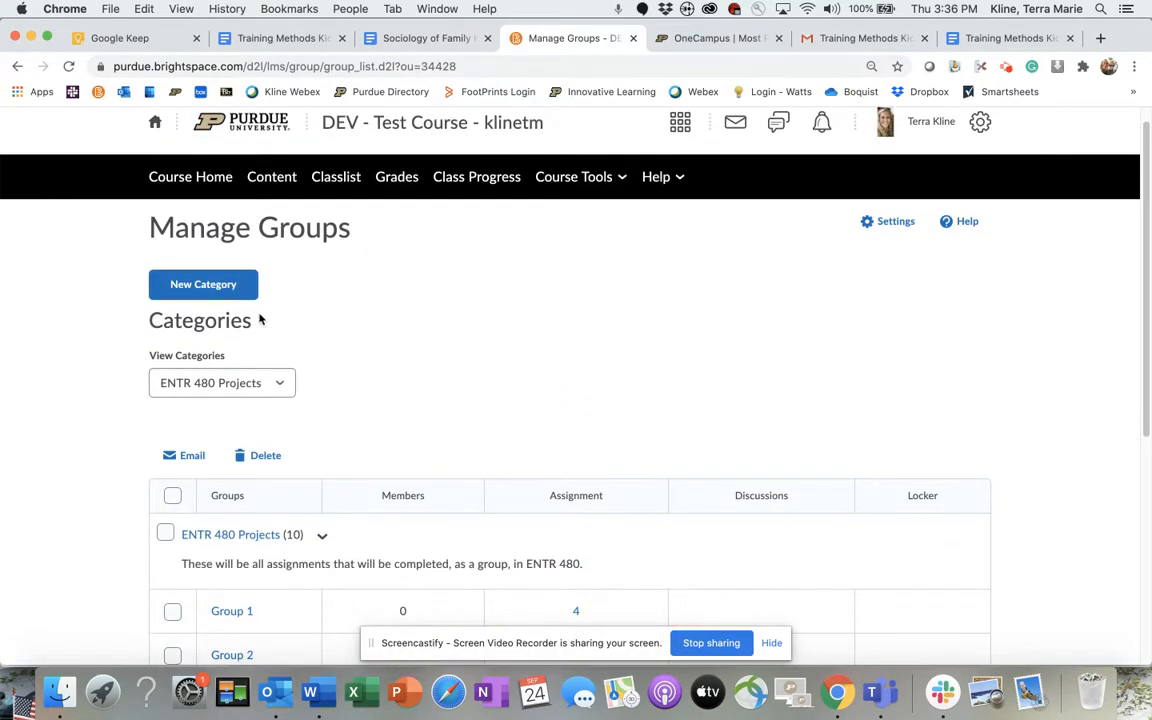
click(266, 390)
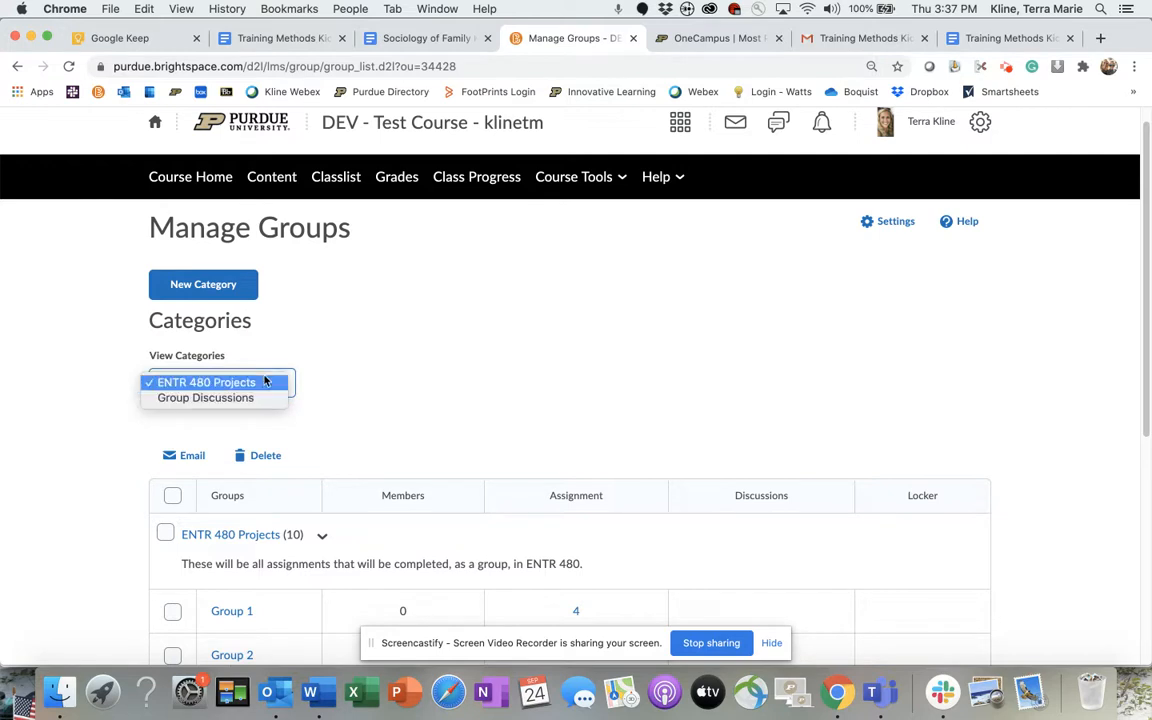
click(336, 349)
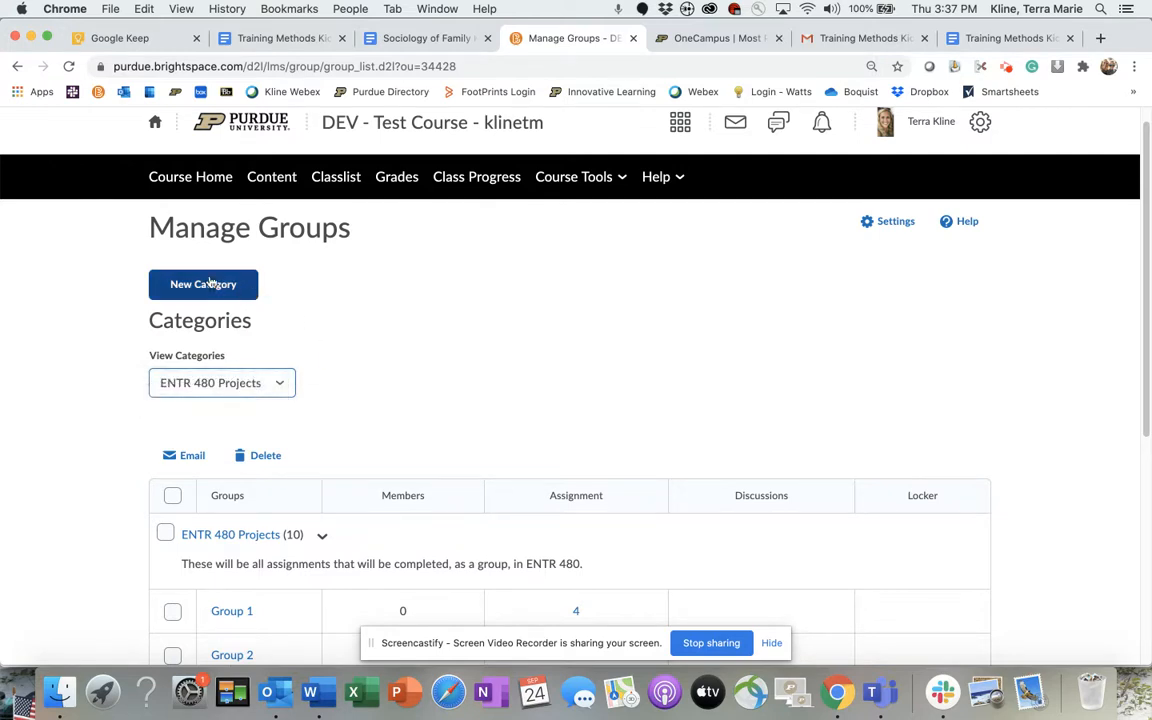
click(211, 287)
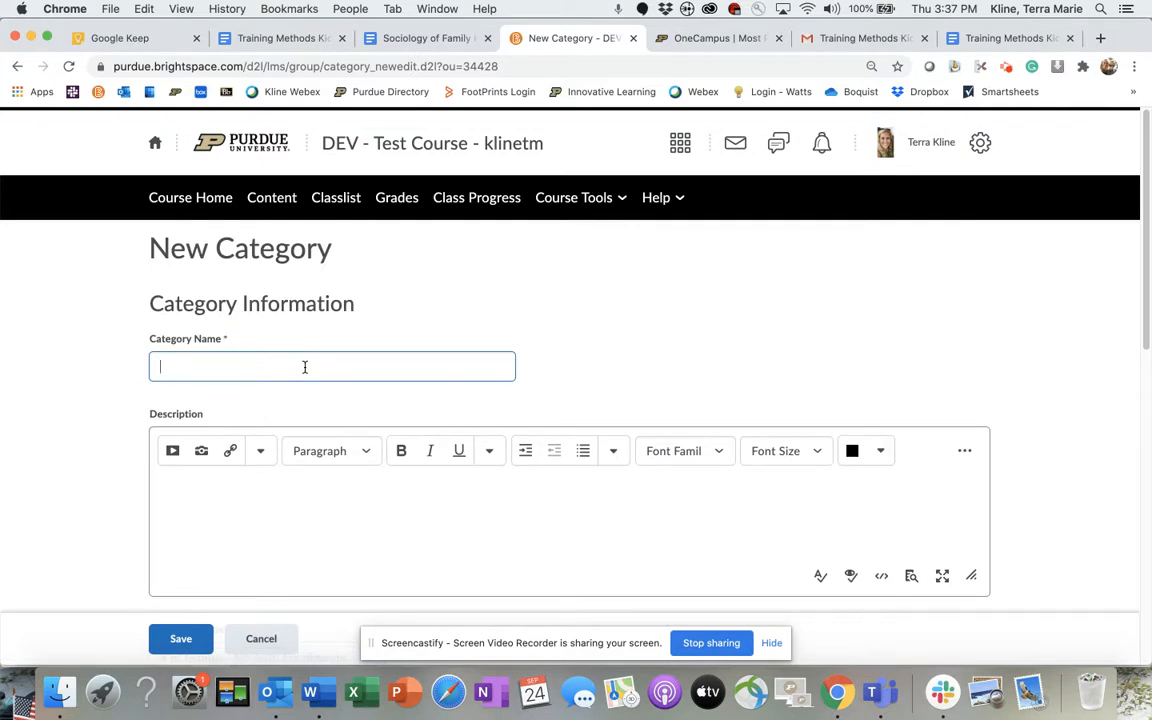
text(W)
key(BackSpace)
text(Critique Groups)
- Enter the category description "This is the space where you will interact with your group members to discuss items for the course."
scroll(284, 343, down, 2)
click(304, 397)
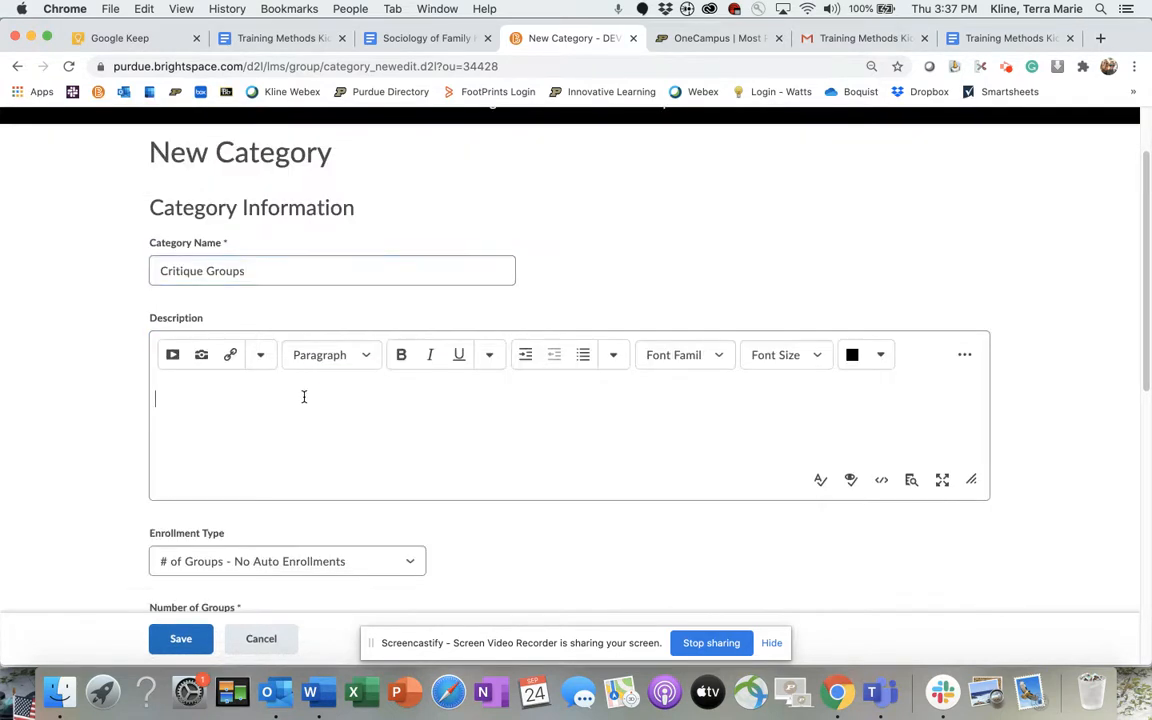
text(This is the space wh)
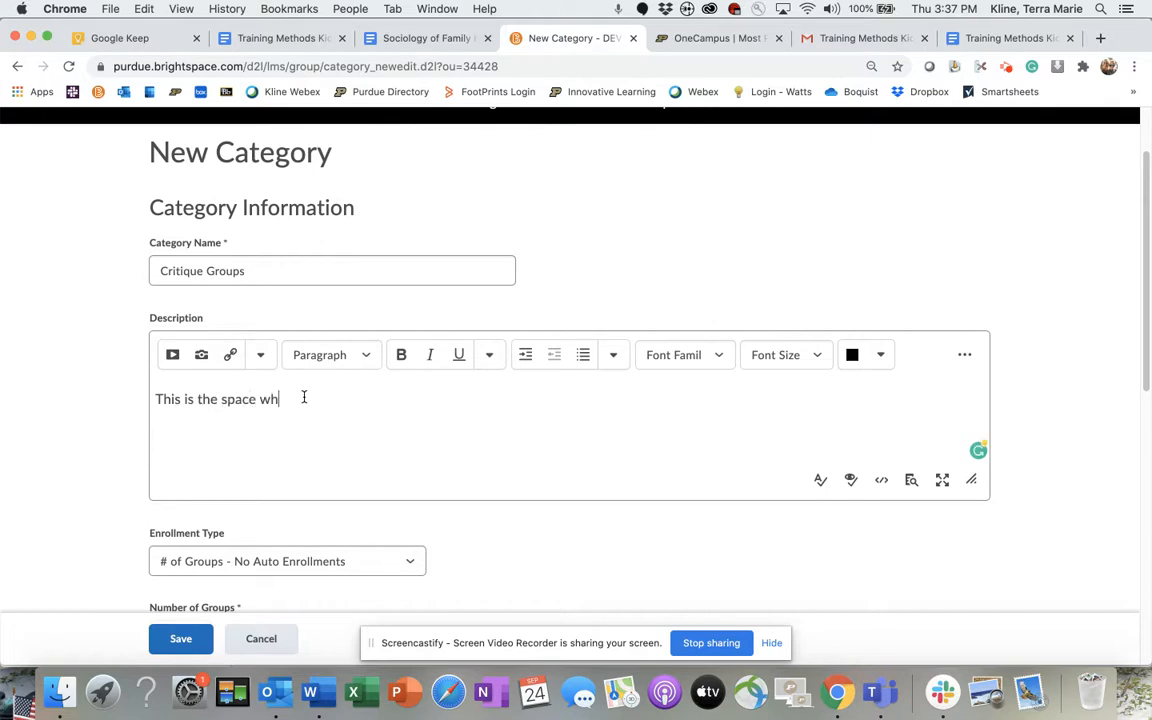
text(ere you will interact with your )
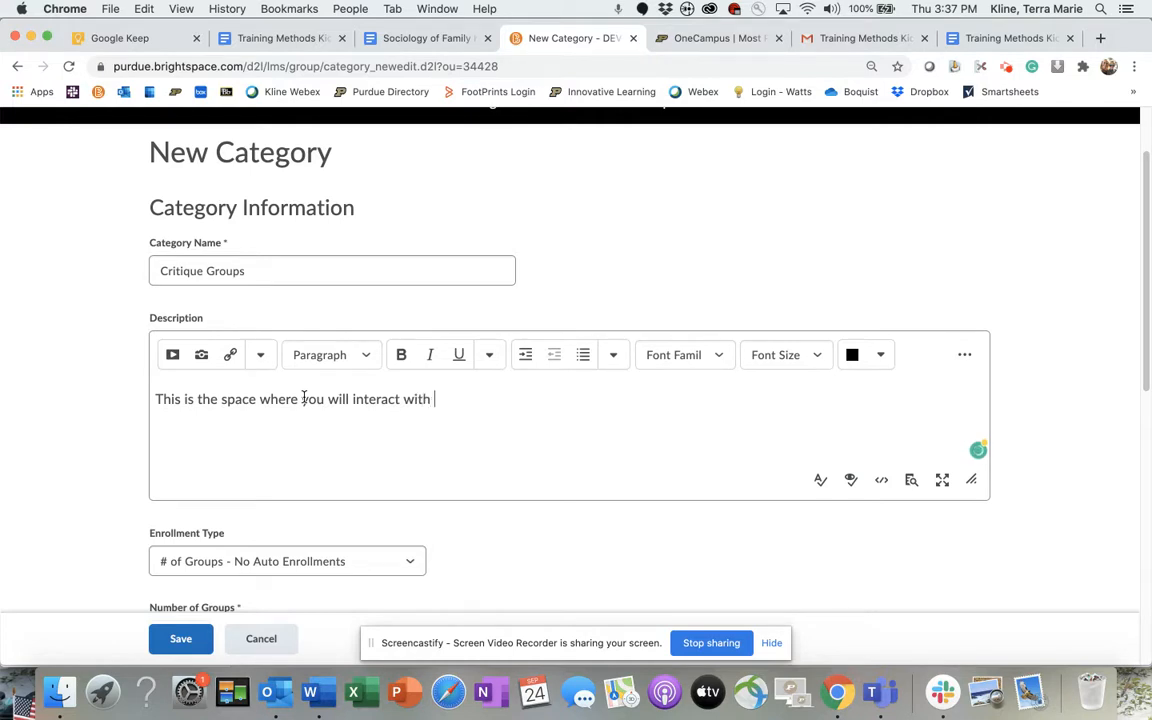
text(group memeber)
key(BackSpace)
key(BackSpace)
key(BackSpace)
key(BackSpace)
text(bers to discuss)
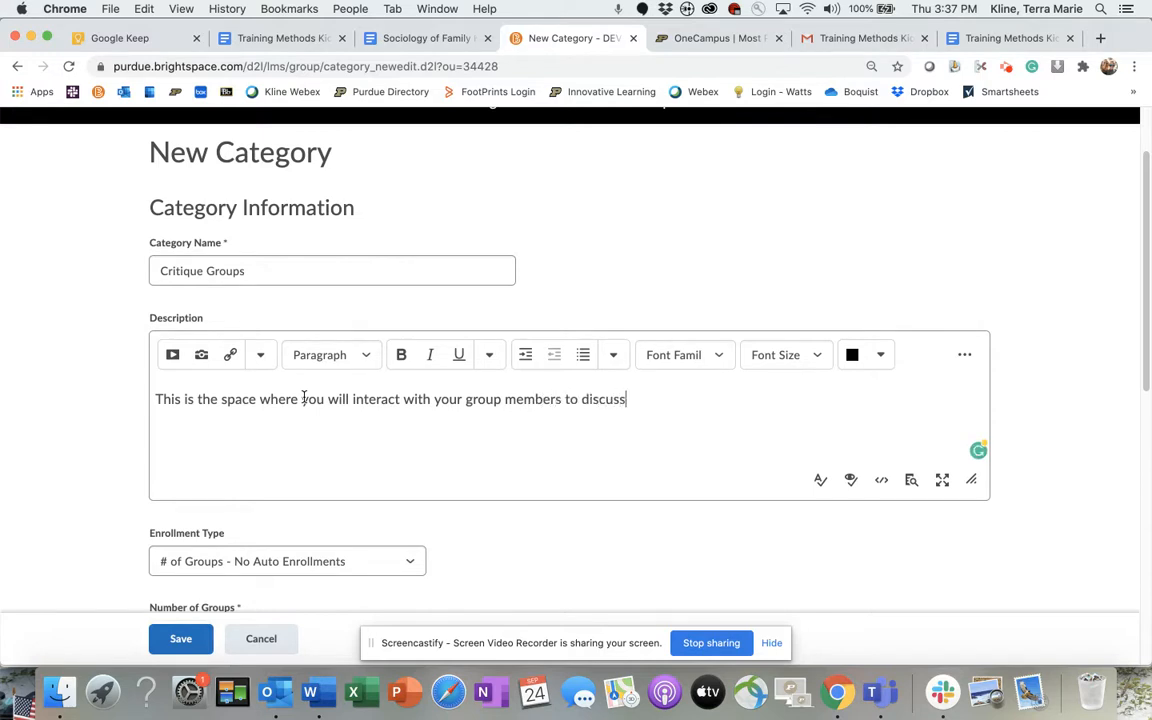
text( items for the course.)
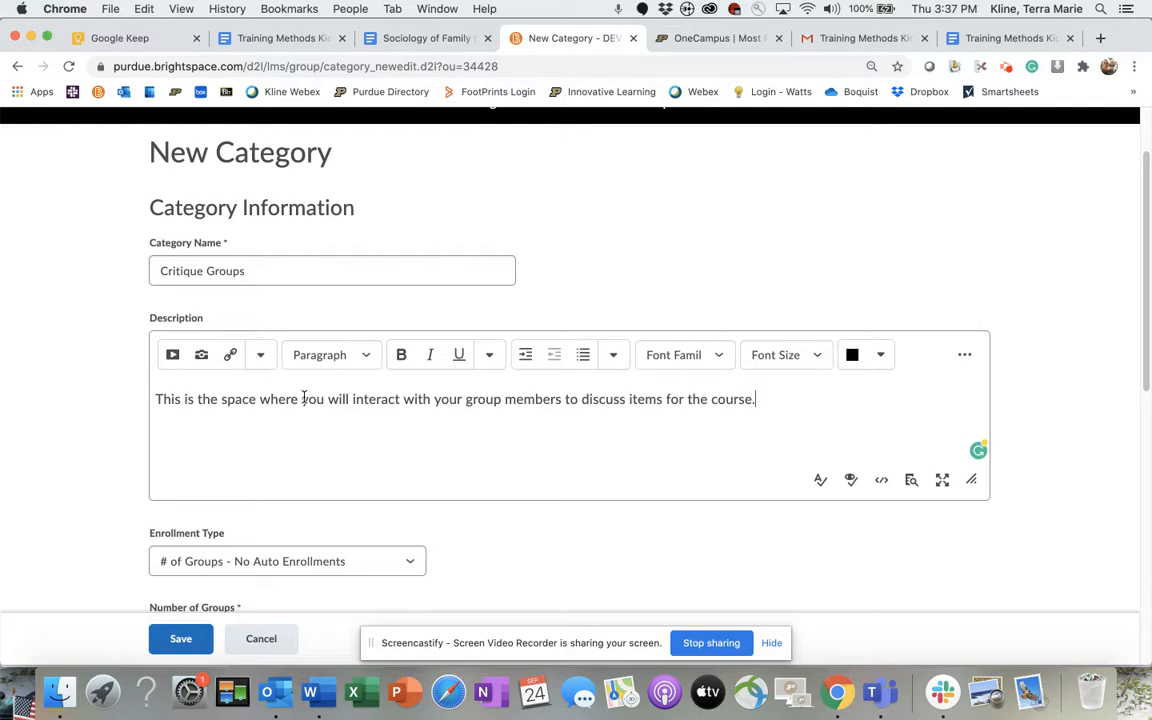
- Set the category's number of groups to 10 and keep enrollment restrictions at "No restrictions"
scroll(342, 390, down, 3)
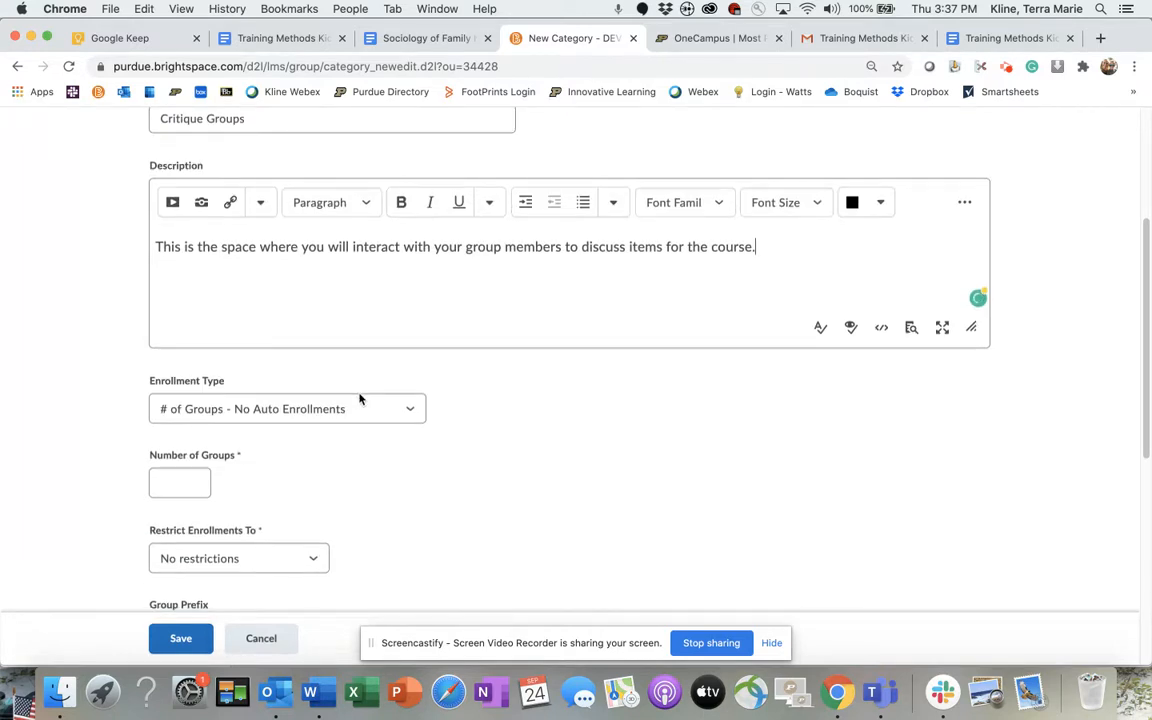
scroll(360, 398, down, 1)
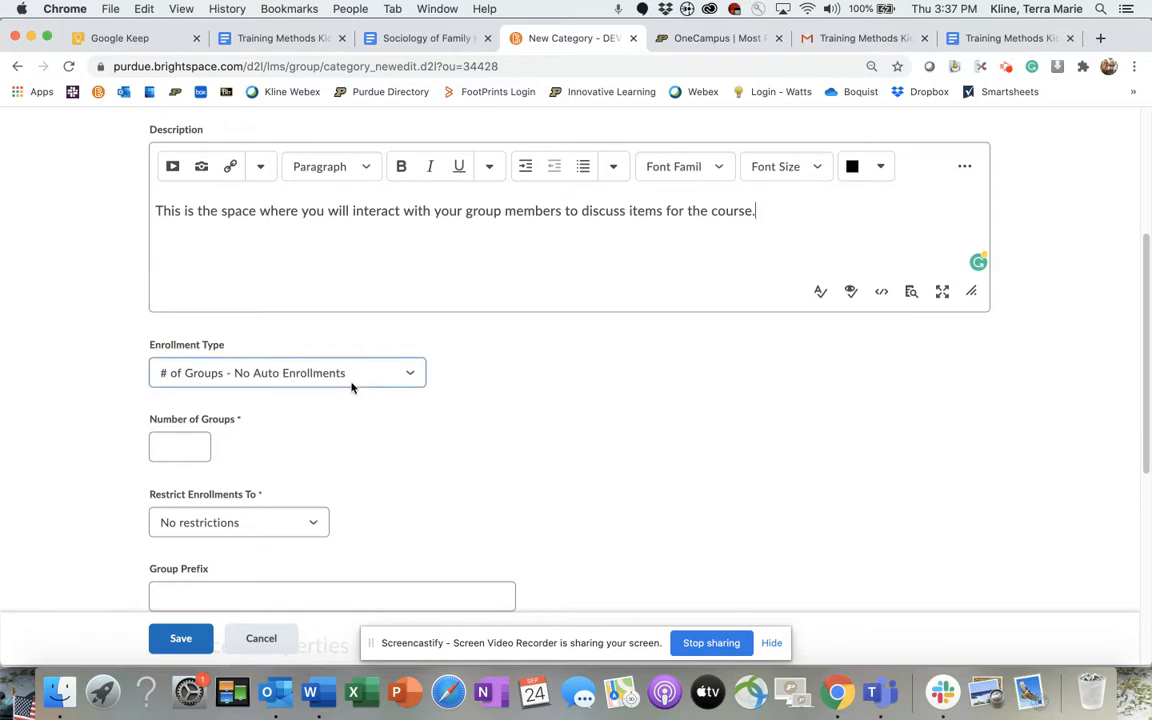
scroll(350, 388, down, 2)
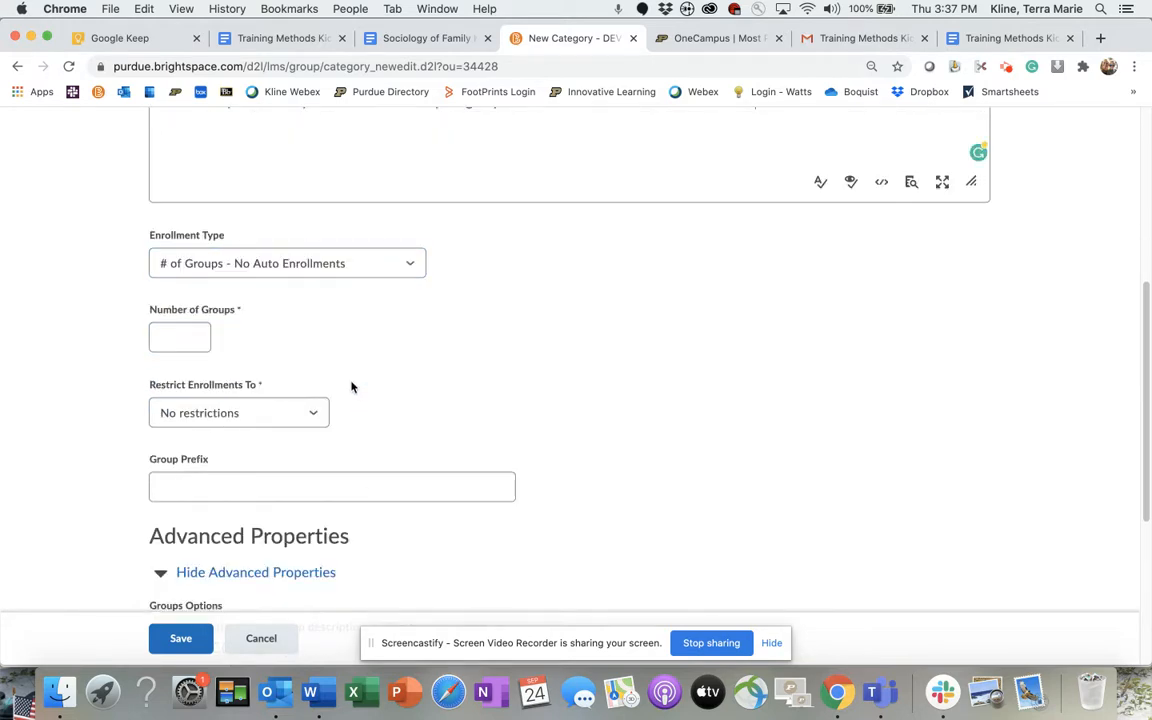
click(178, 343)
text(10)
scroll(178, 342, down, 1)
scroll(178, 342, down, 3)
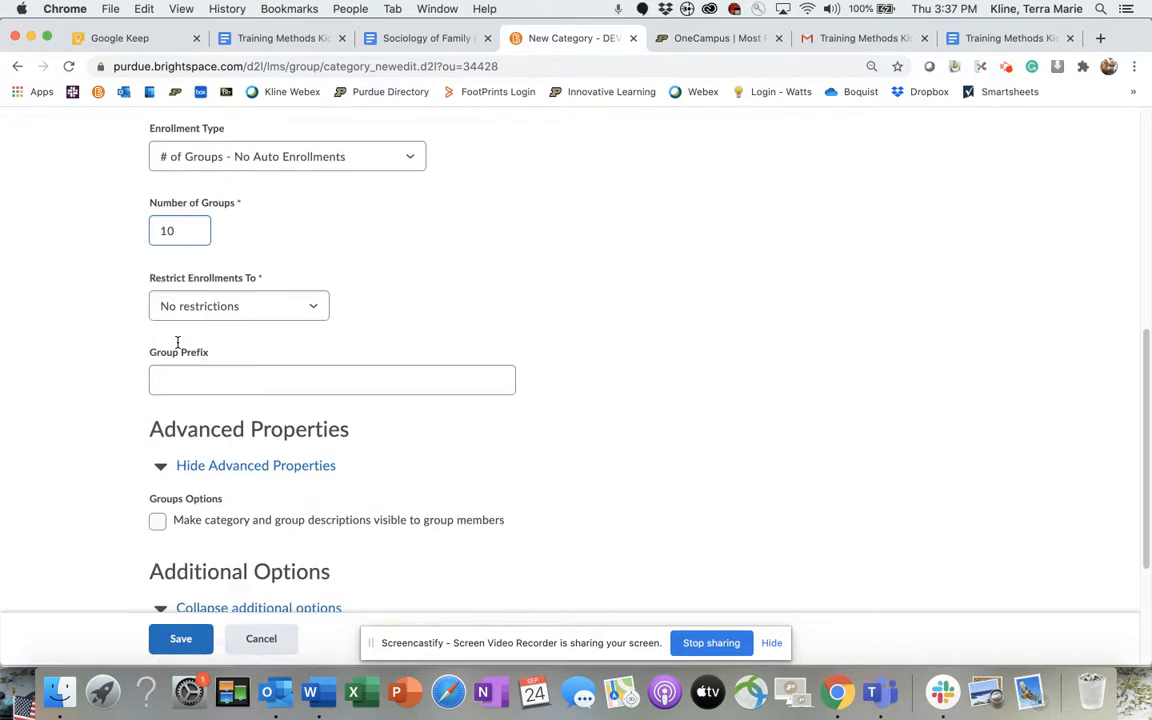
click(286, 312)
click(286, 312)
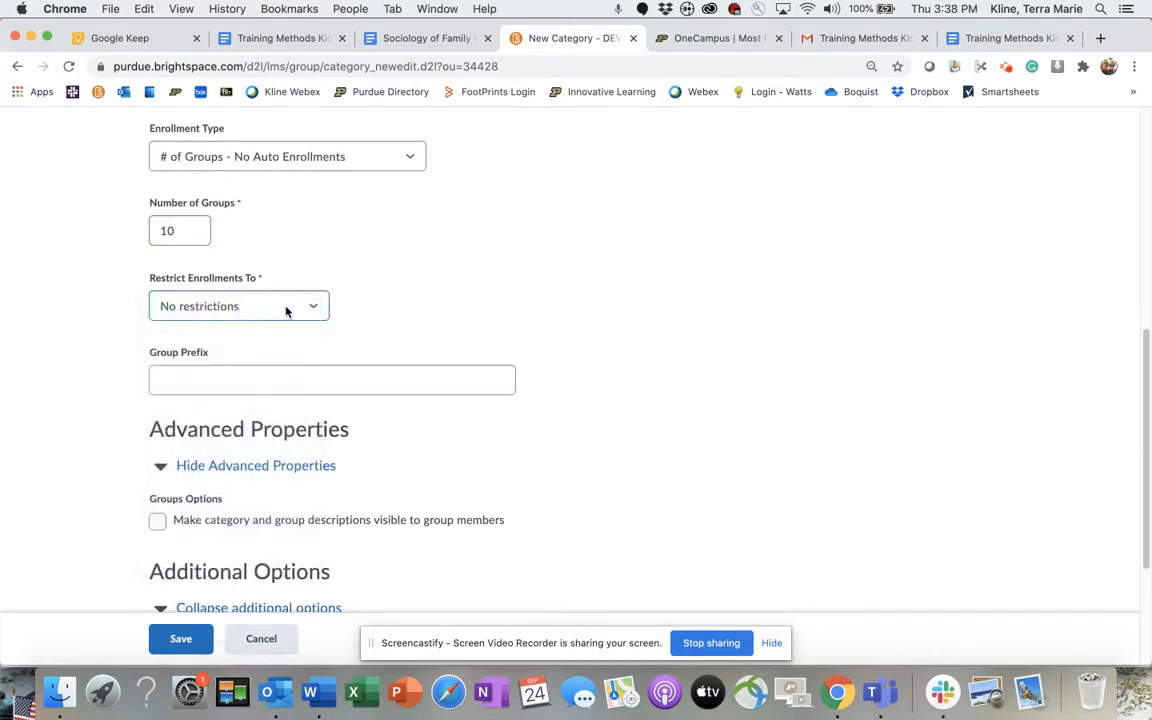
- Enable discussion areas for the category and create a new forum titled "Critique Forum" for them
scroll(437, 337, down, 5)
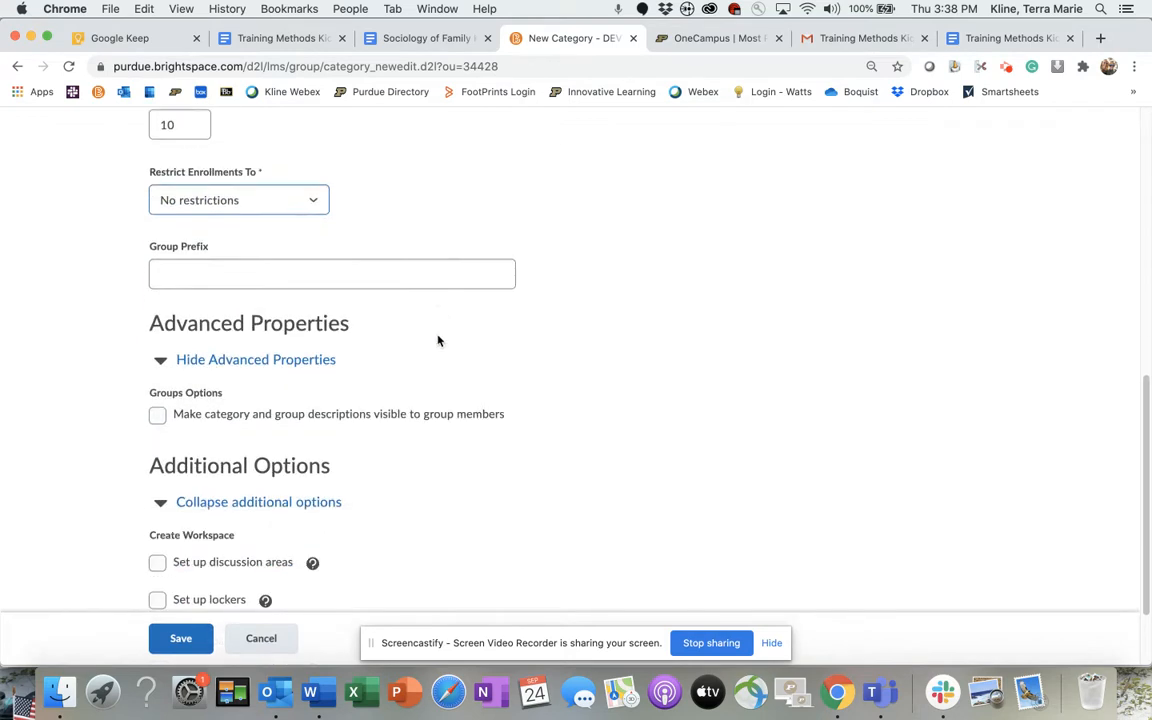
scroll(437, 341, down, 2)
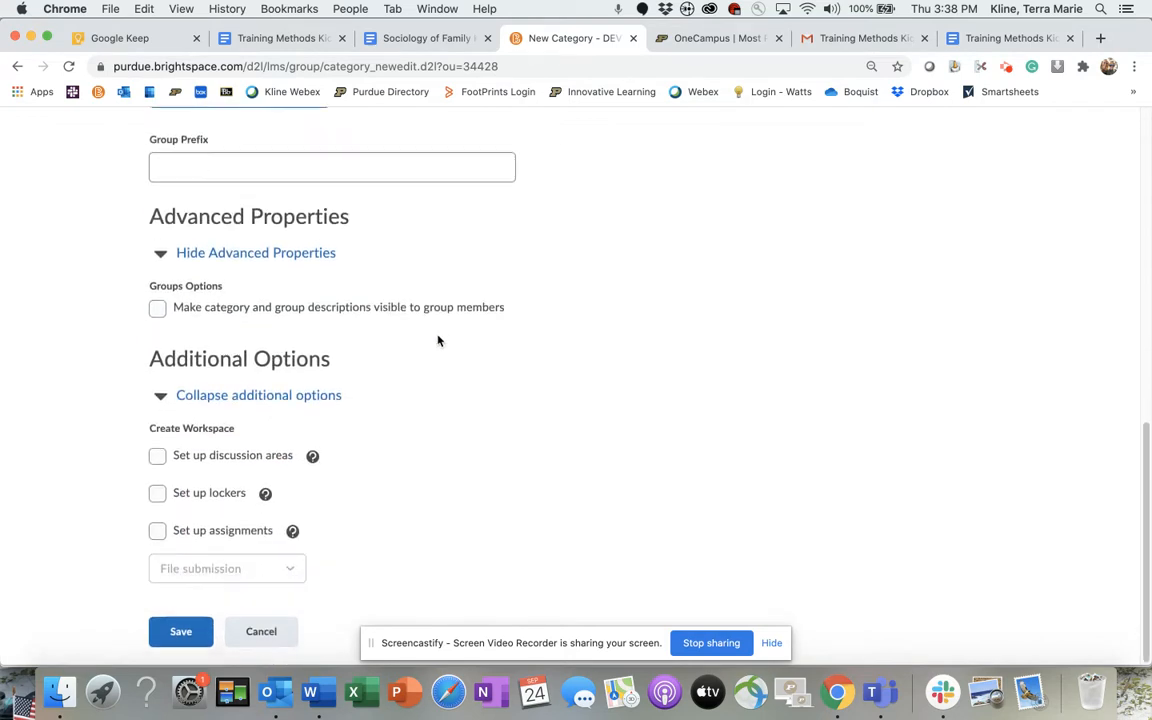
click(157, 457)
scroll(501, 373, down, 3)
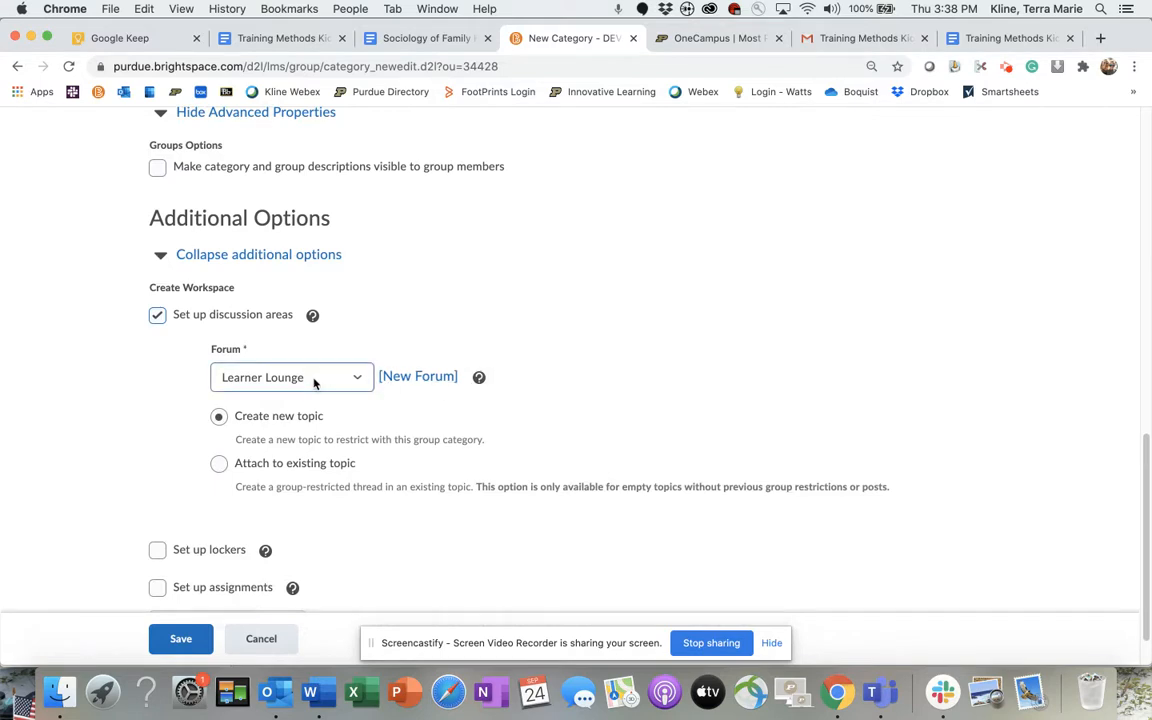
click(400, 378)
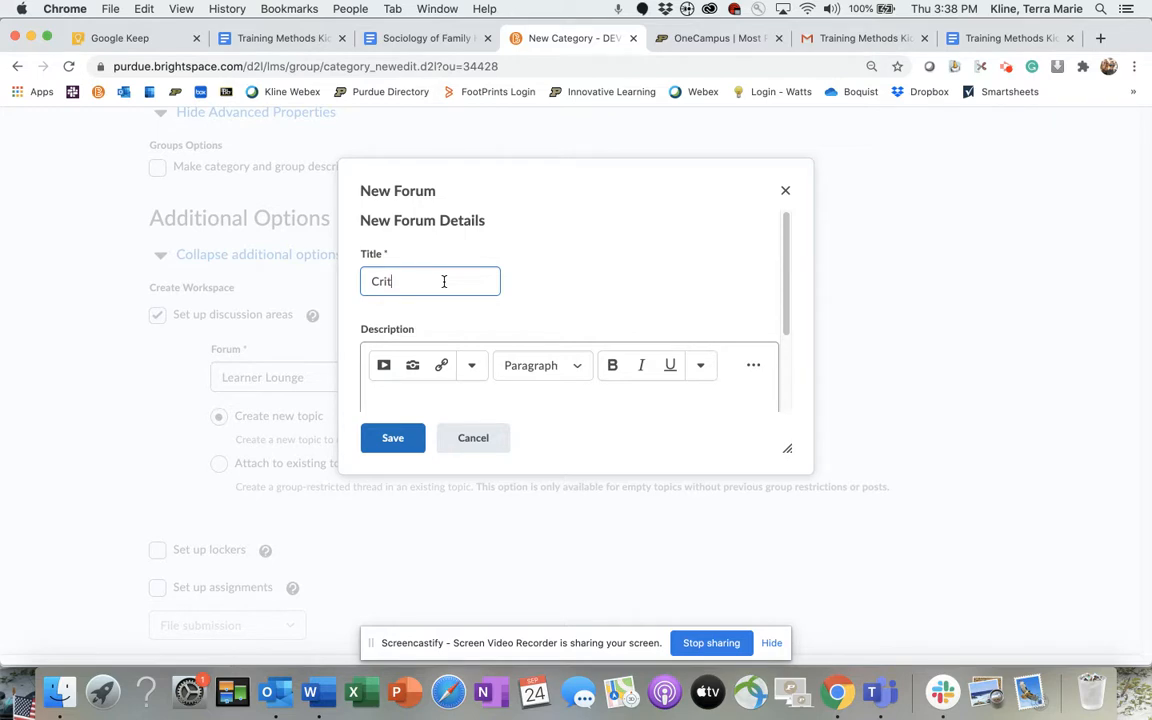
text(Critique Frorum)
scroll(445, 282, down, 3)
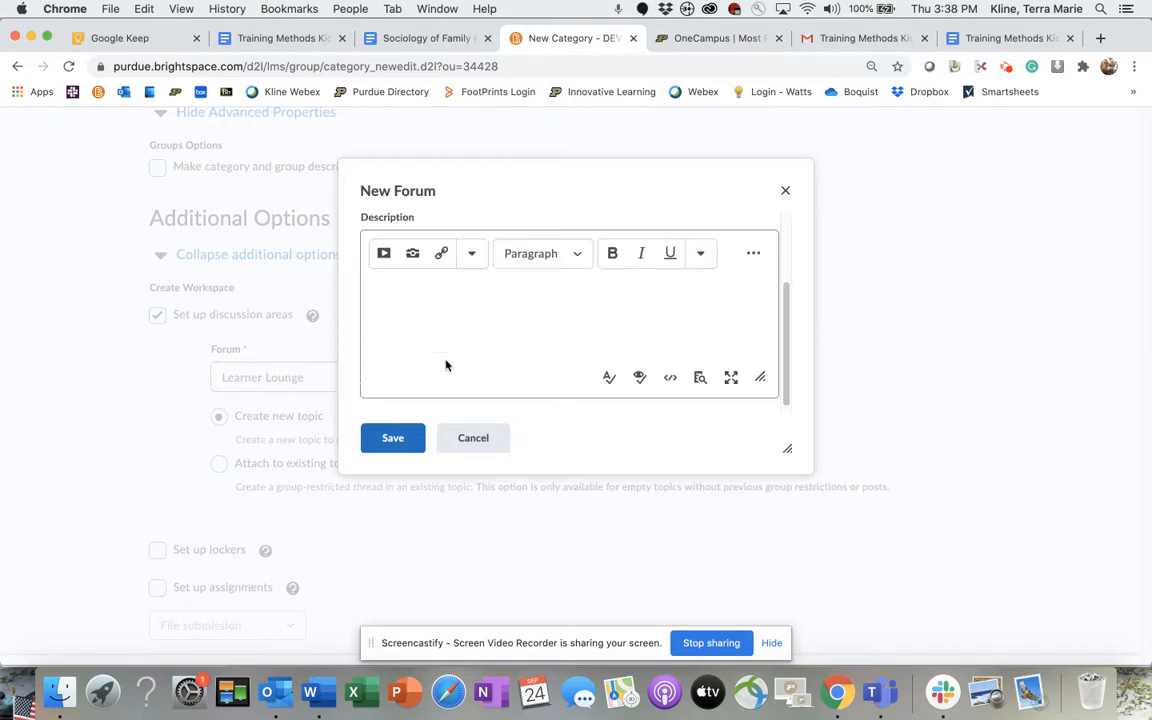
click(393, 437)
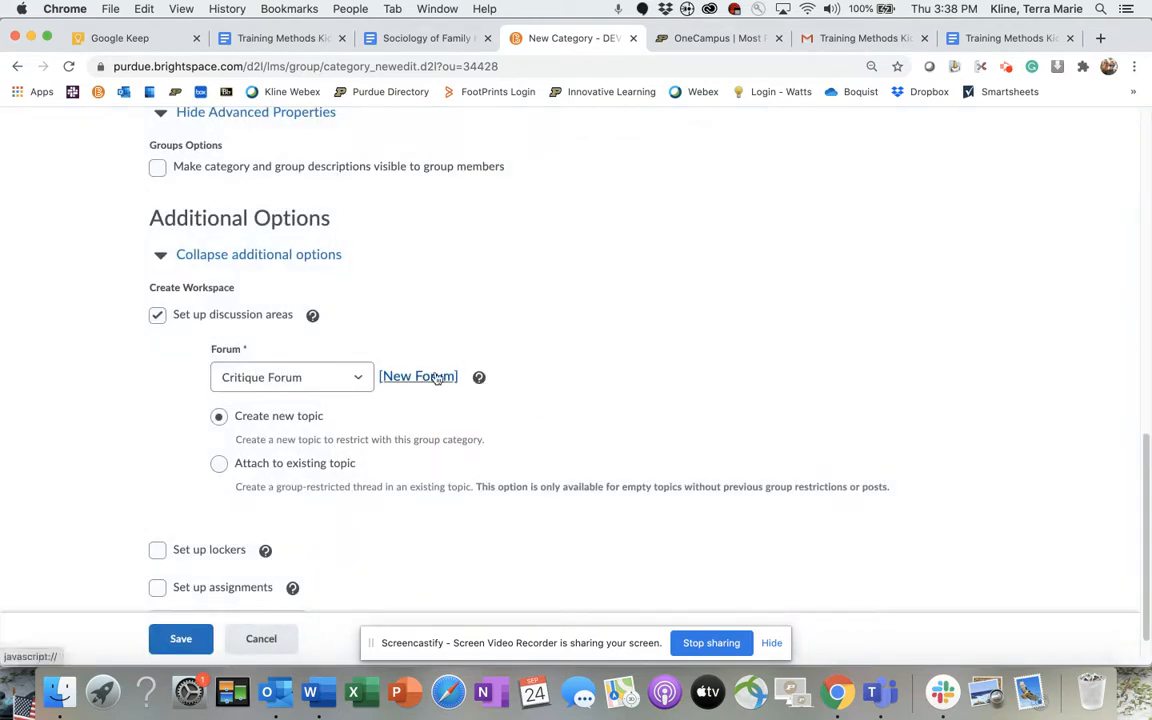
- Enable assignments for the category with the File submission type and save the category
scroll(597, 368, down, 2)
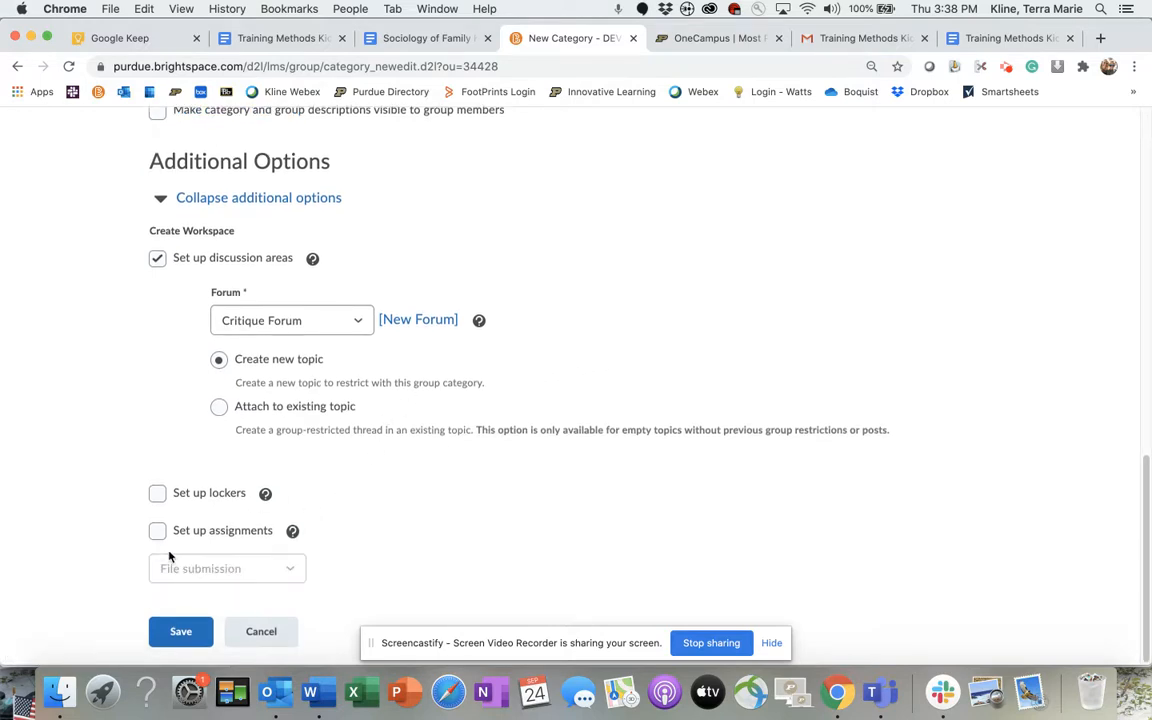
drag(607, 645, 849, 645)
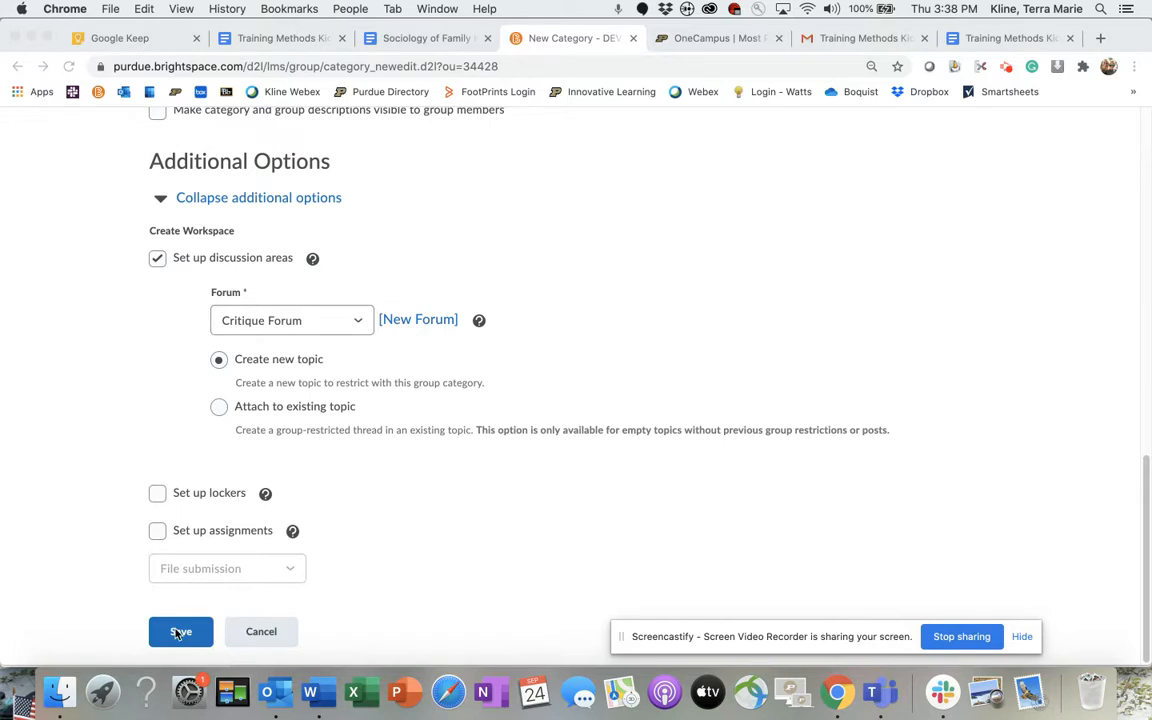
click(157, 533)
click(157, 531)
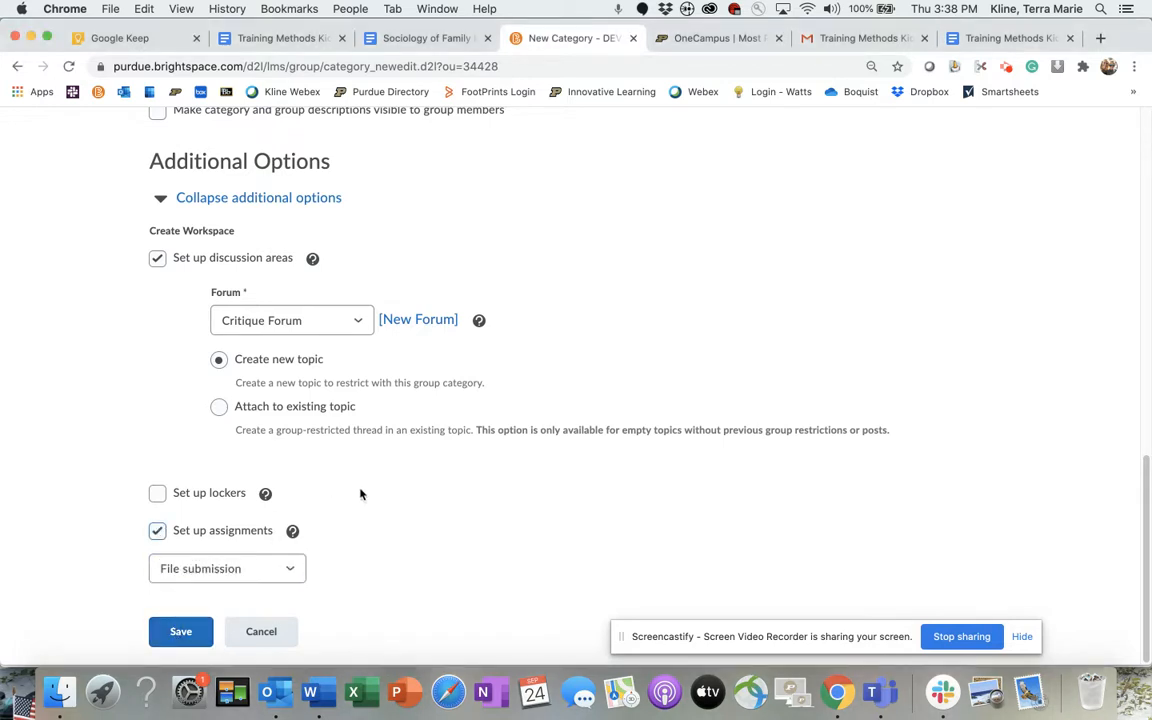
click(286, 570)
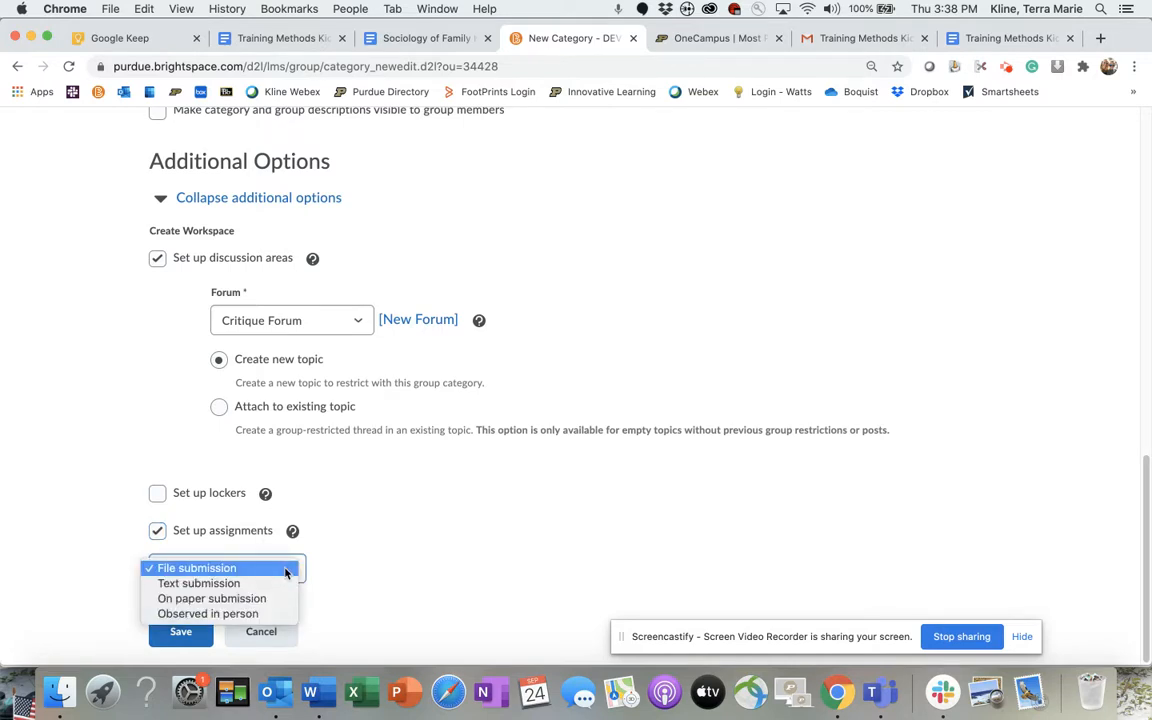
click(285, 570)
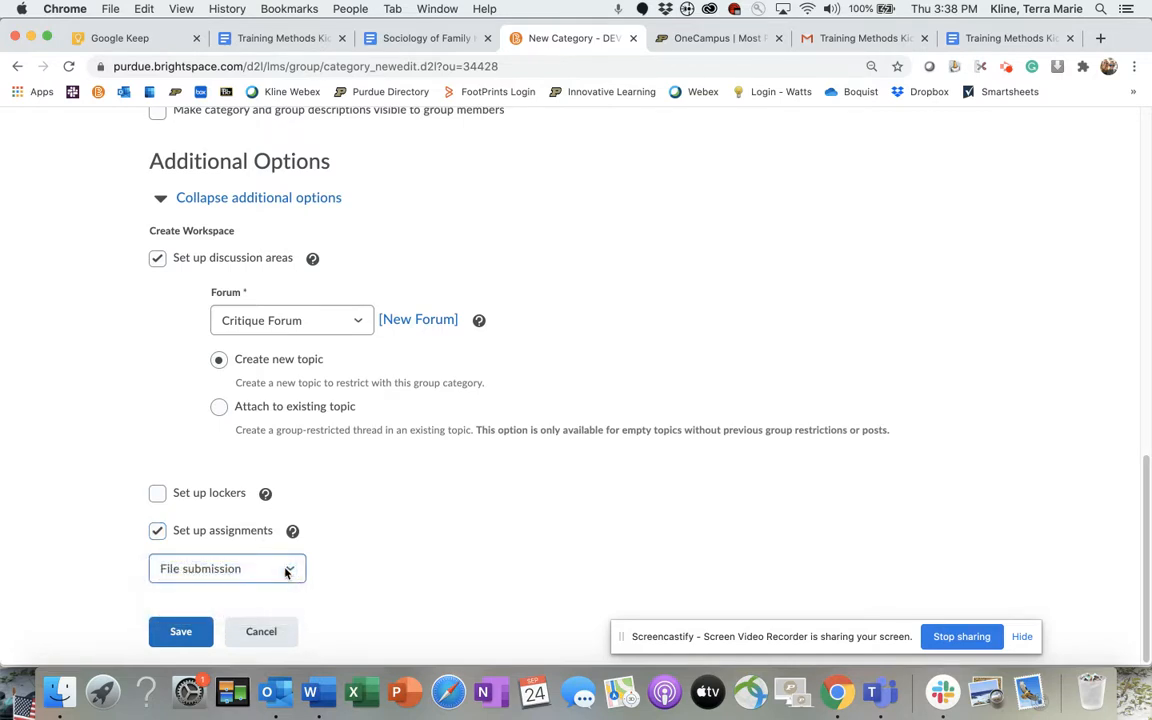
click(182, 632)
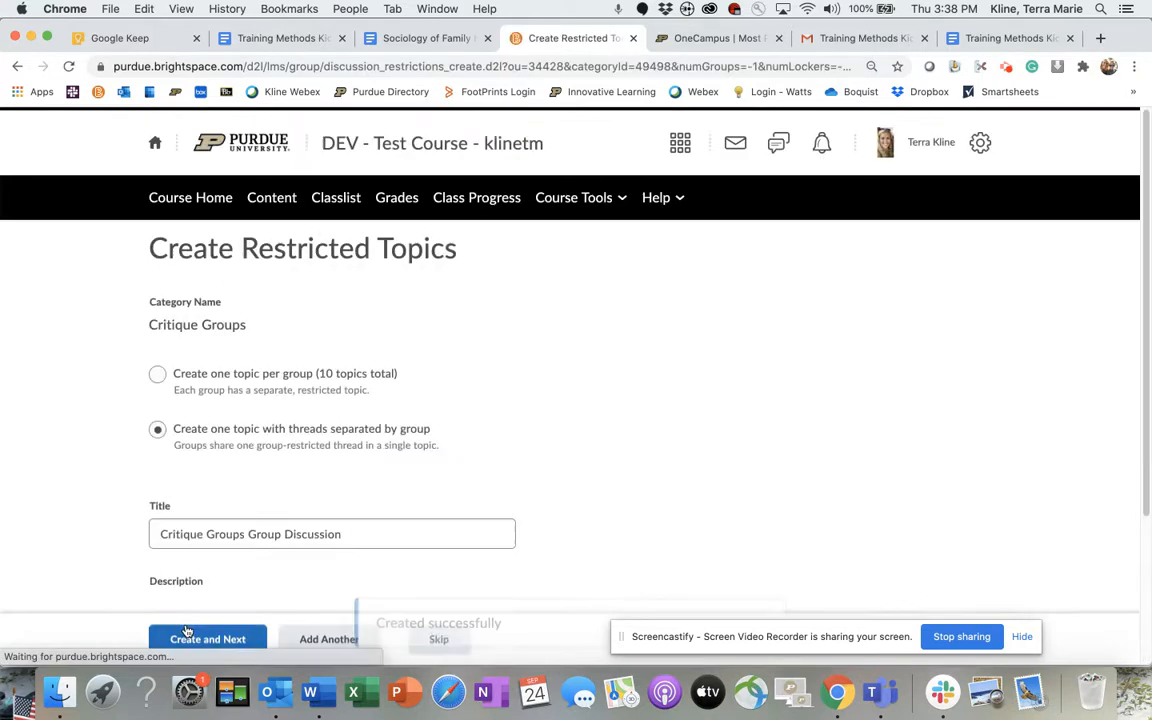
- Create the topic with threads separated by group, described as "This is the same topic and will be discussed in each separate group."
scroll(674, 395, down, 2)
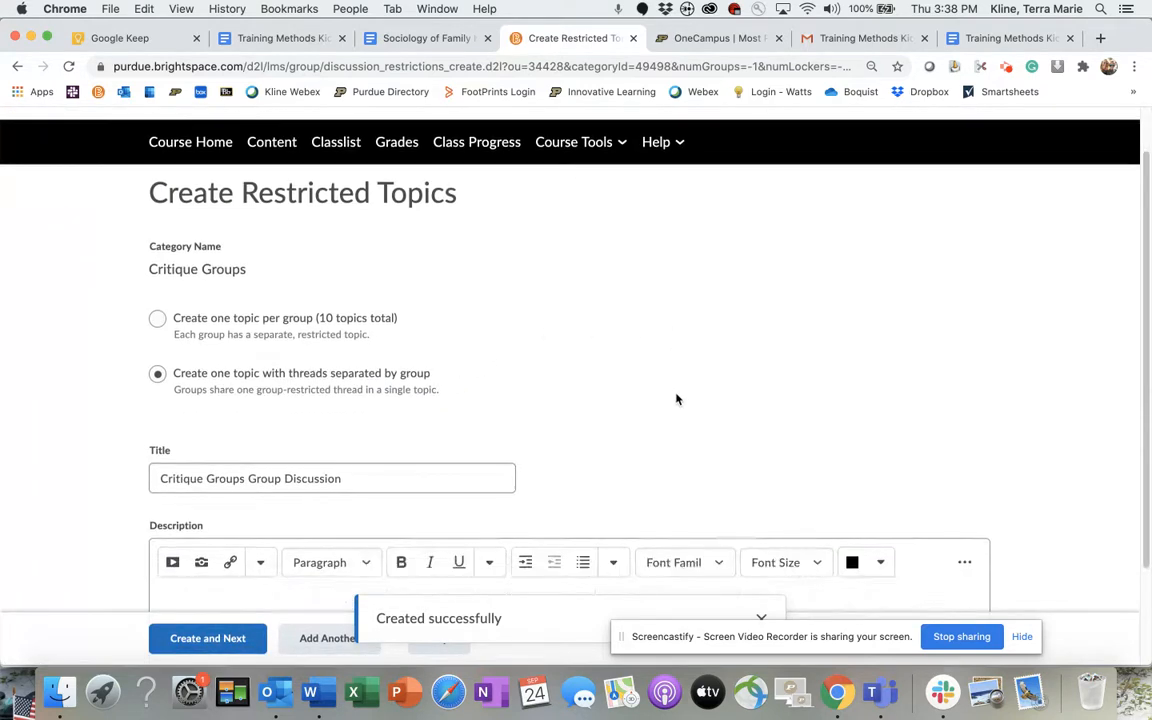
scroll(676, 400, down, 2)
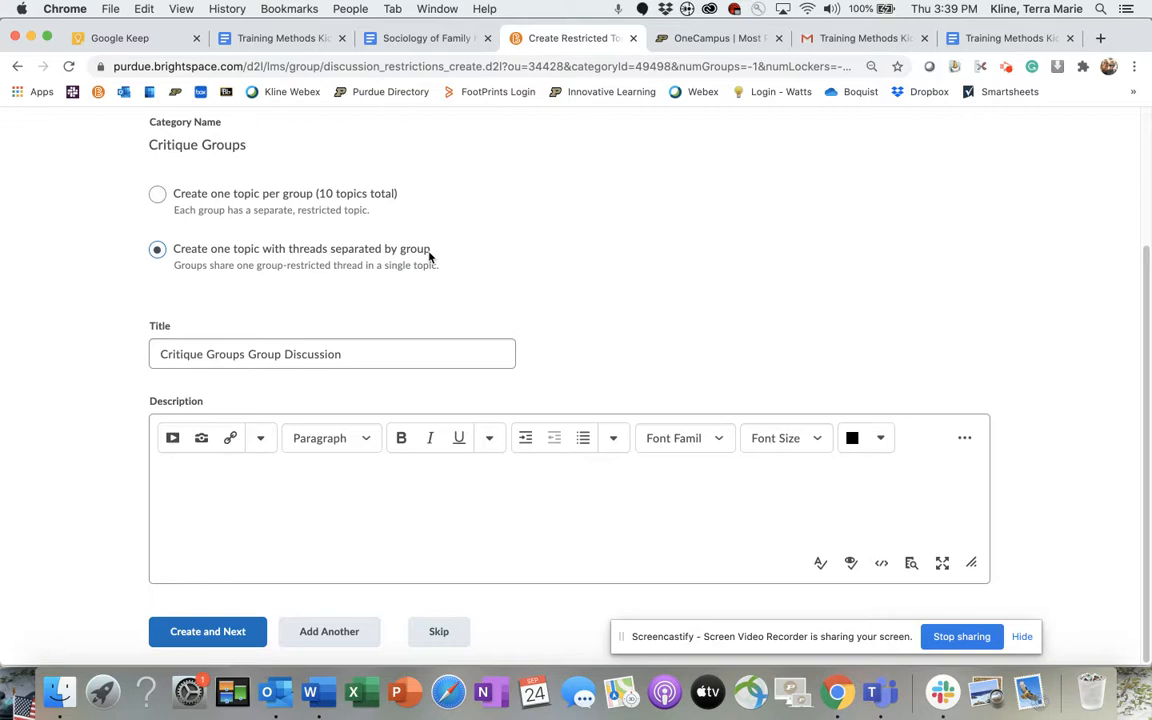
click(355, 473)
text(This is th)
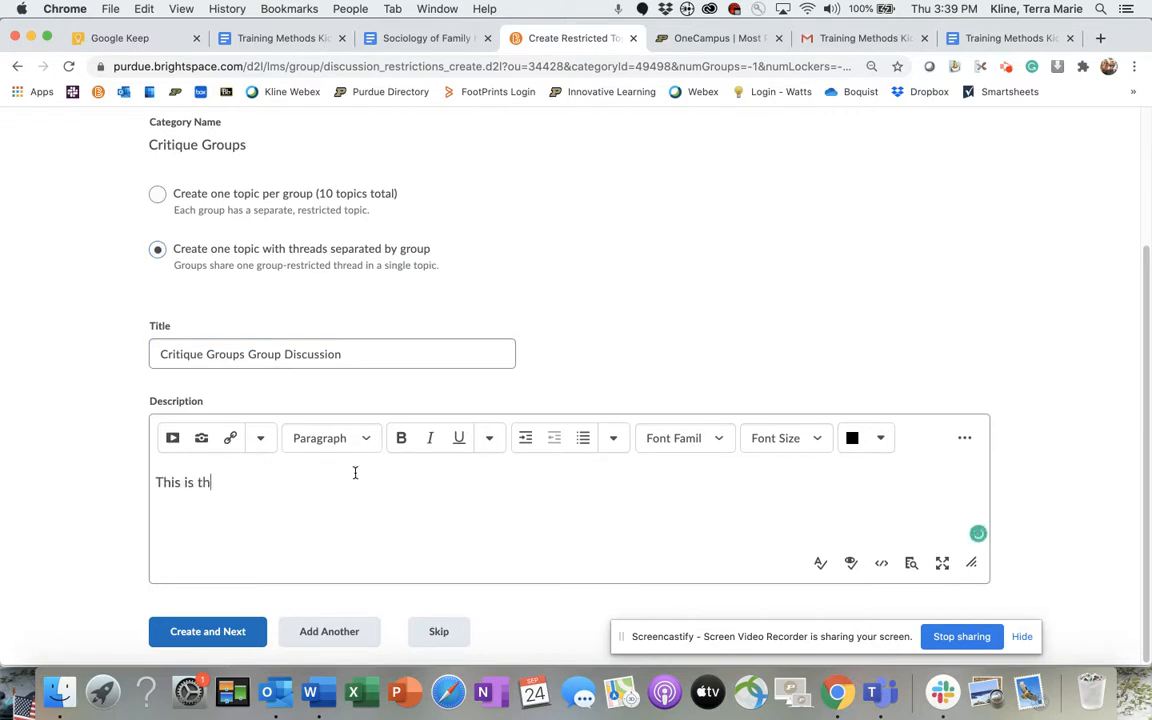
text(e same topic and will be)
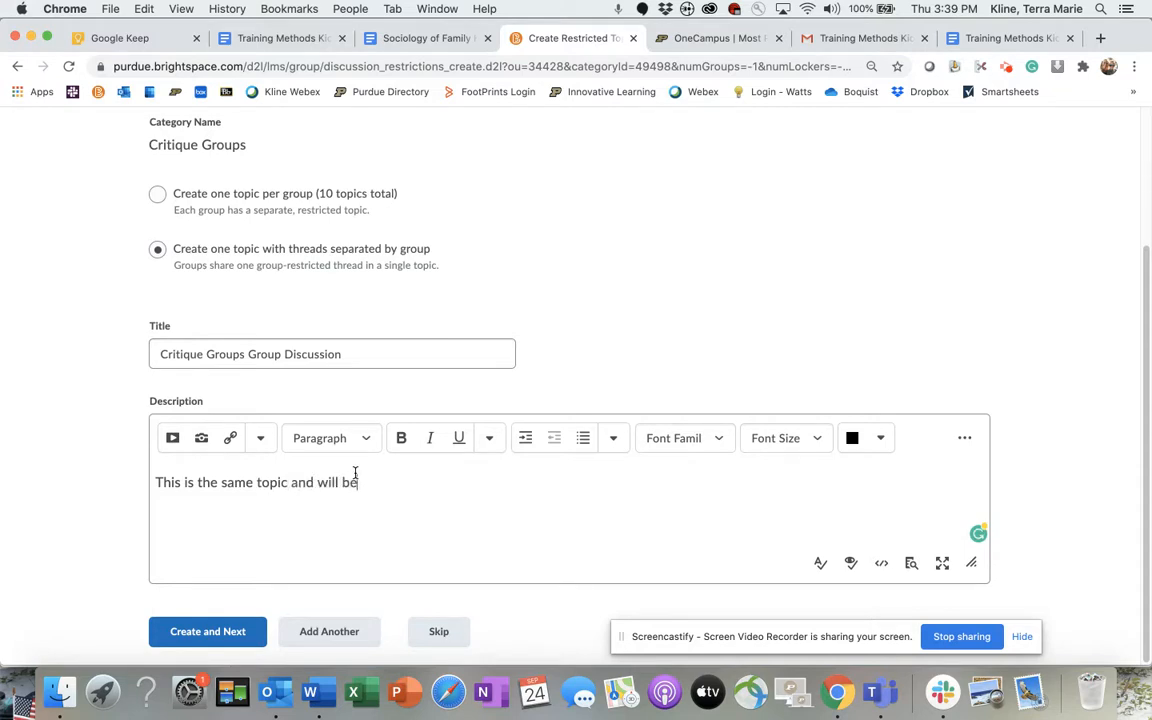
text( discussed in each sepa)
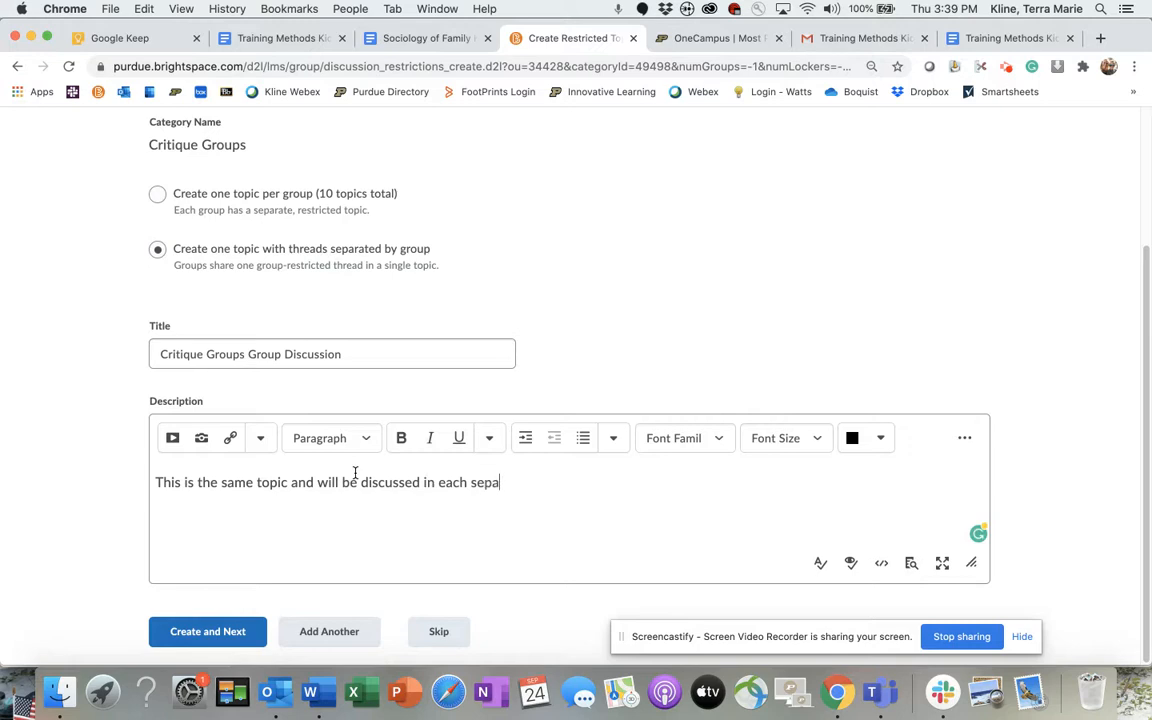
text(rate group.)
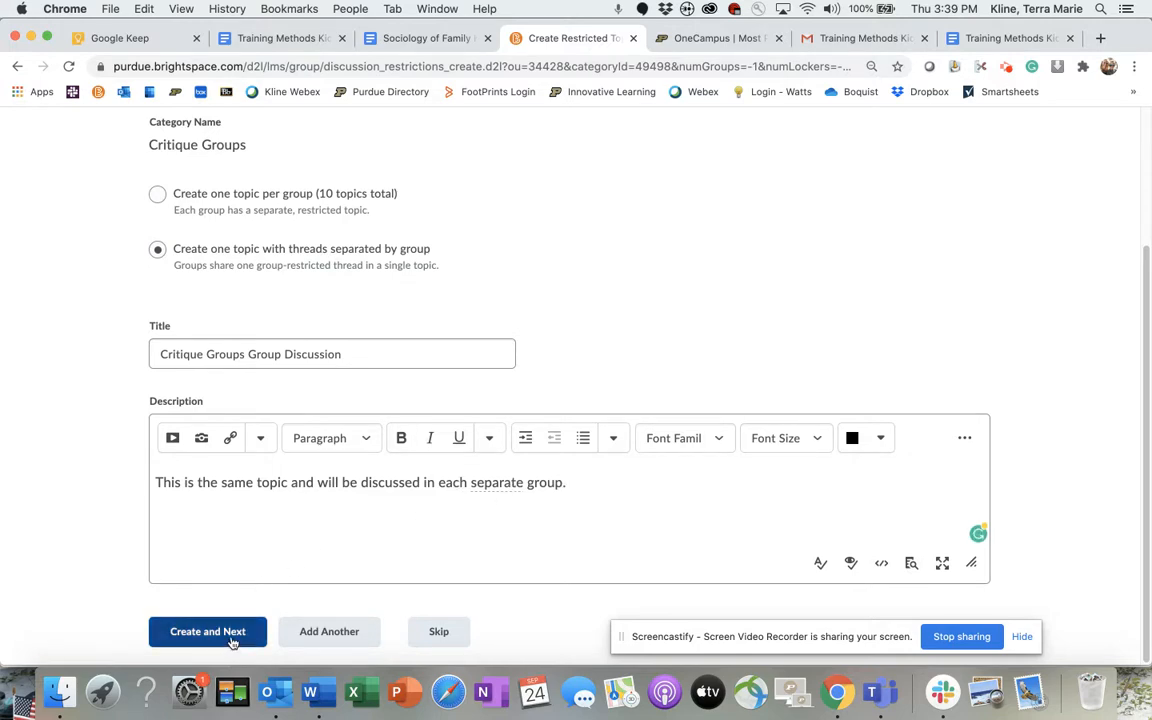
click(233, 636)
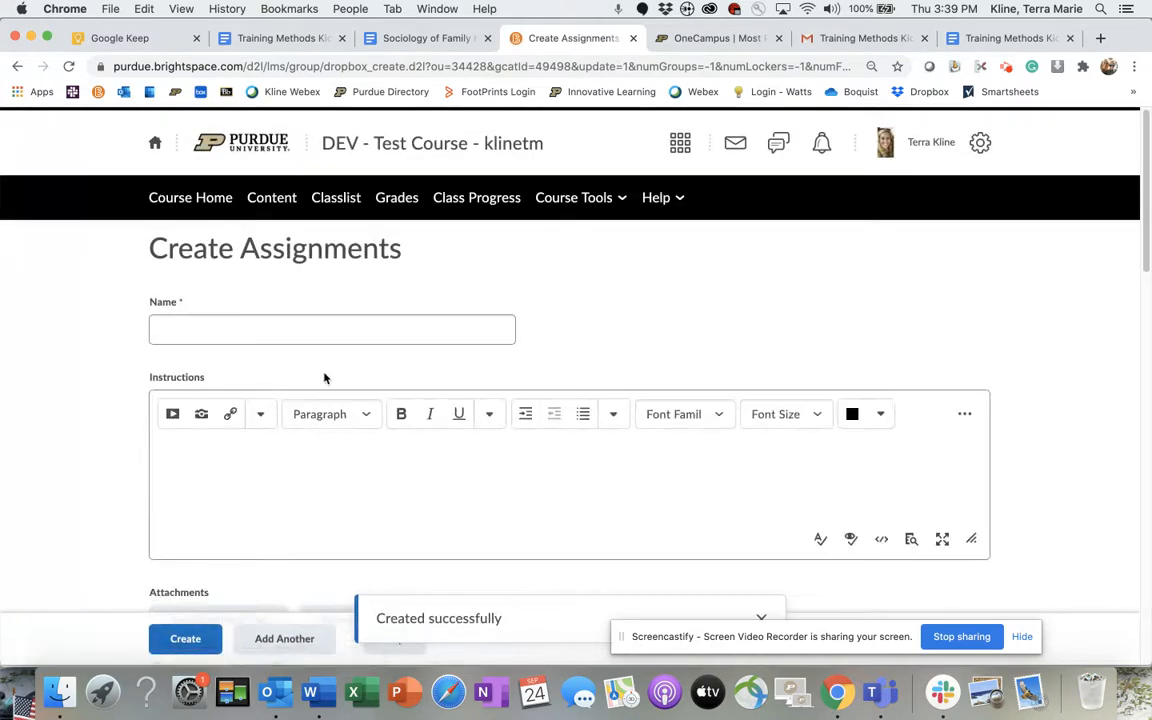
- Attach the existing assignment activity "A Trip Back in Time Project" to the new assignment
click(338, 325)
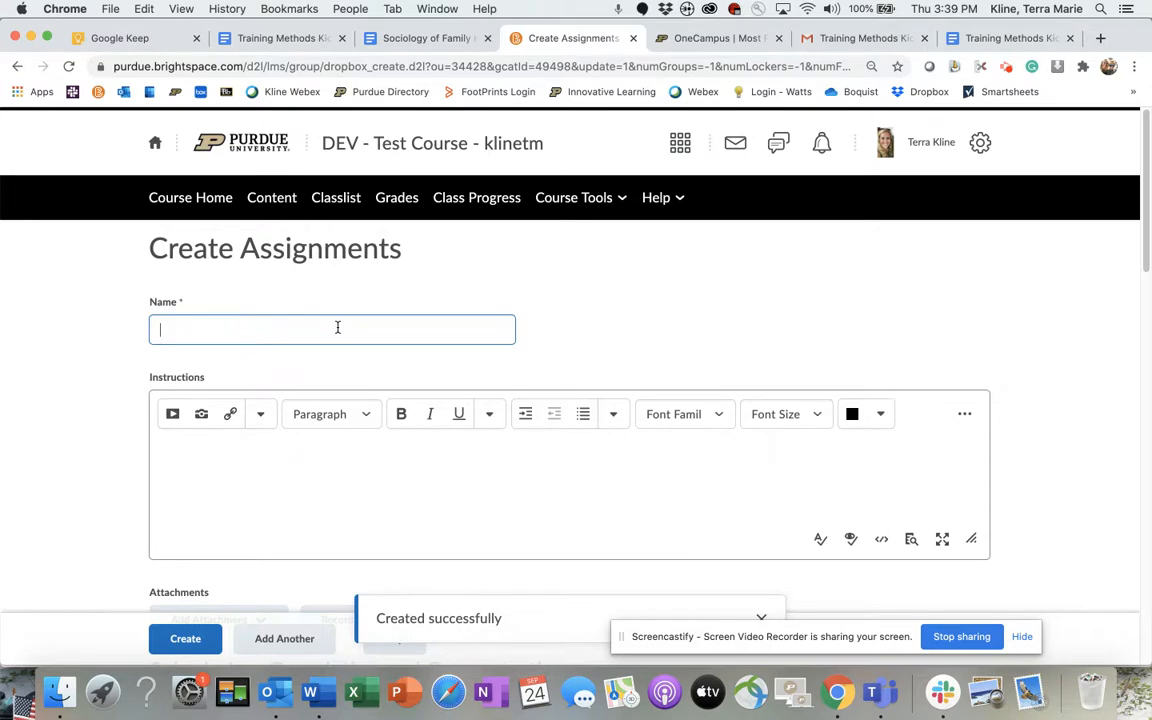
scroll(338, 327, down, 3)
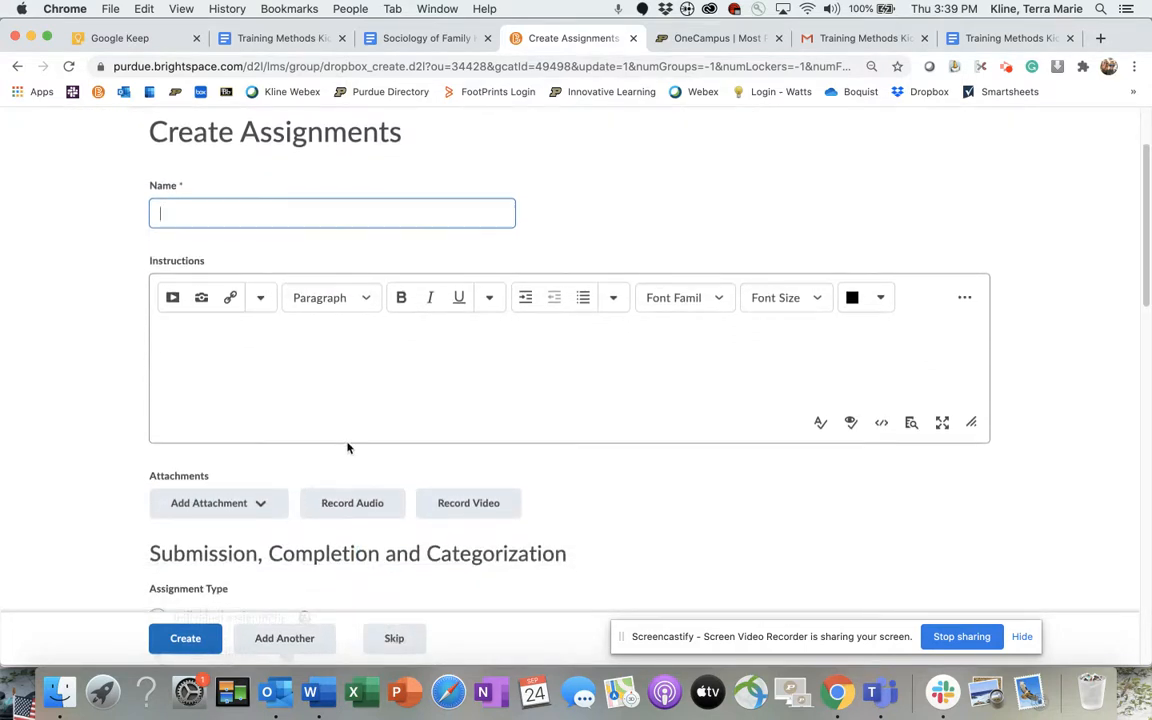
scroll(347, 449, down, 1)
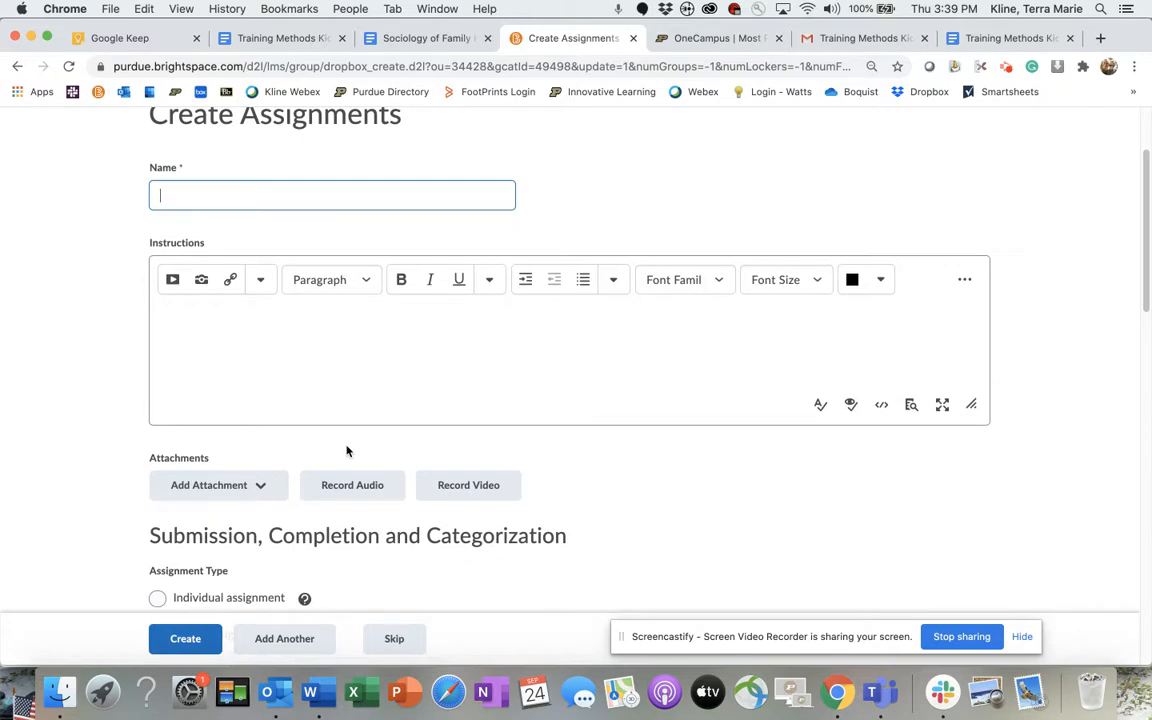
click(265, 487)
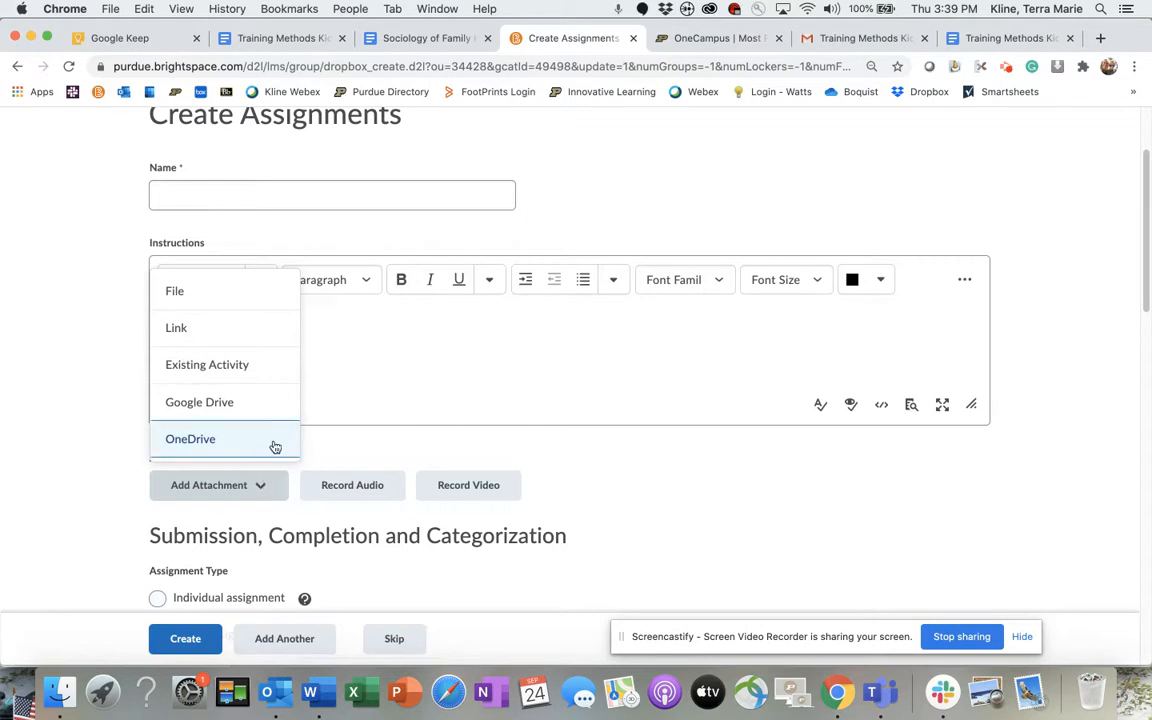
click(267, 371)
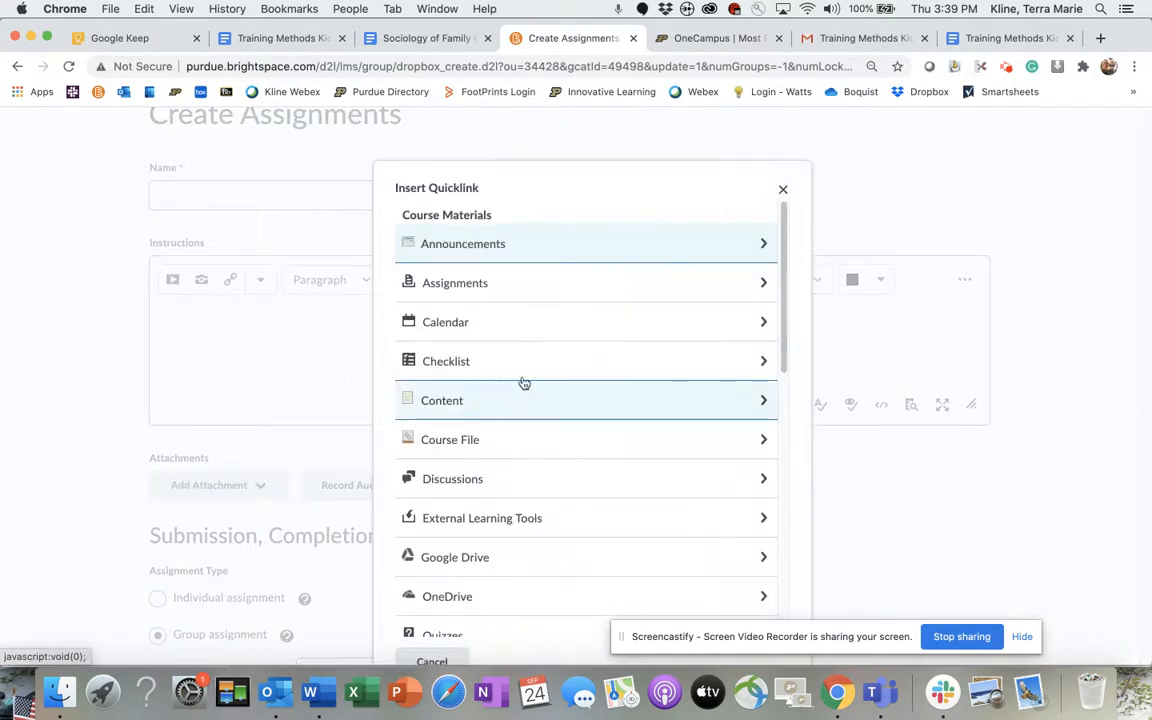
click(764, 286)
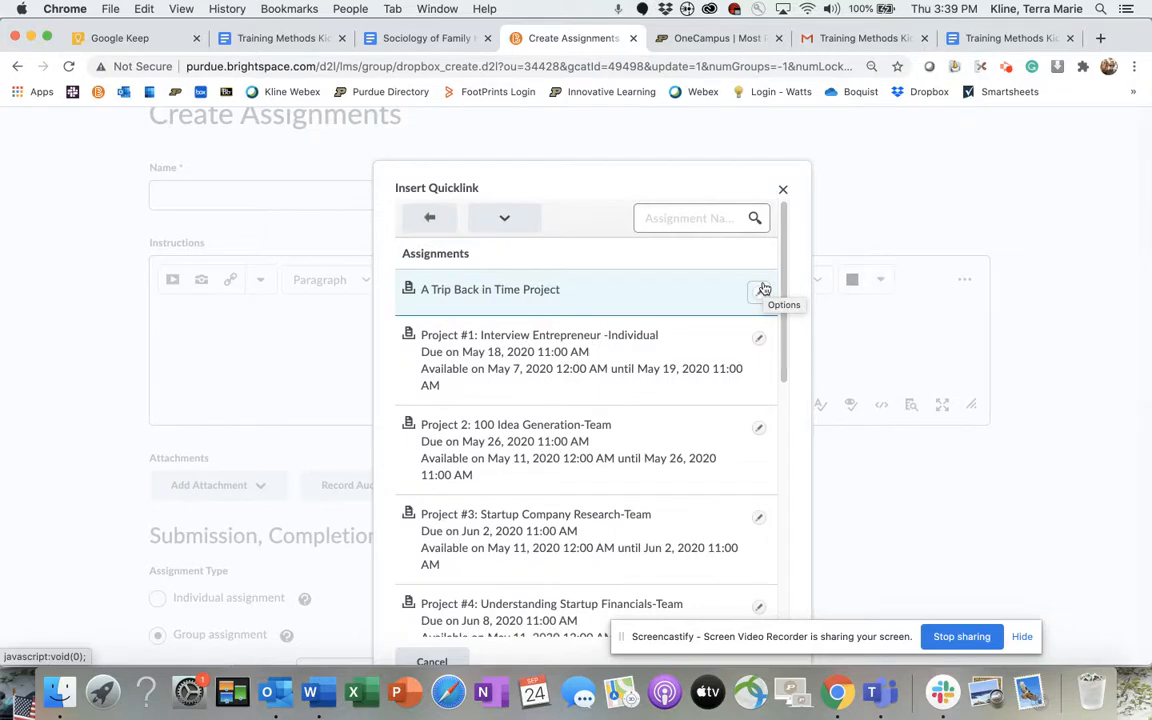
click(688, 294)
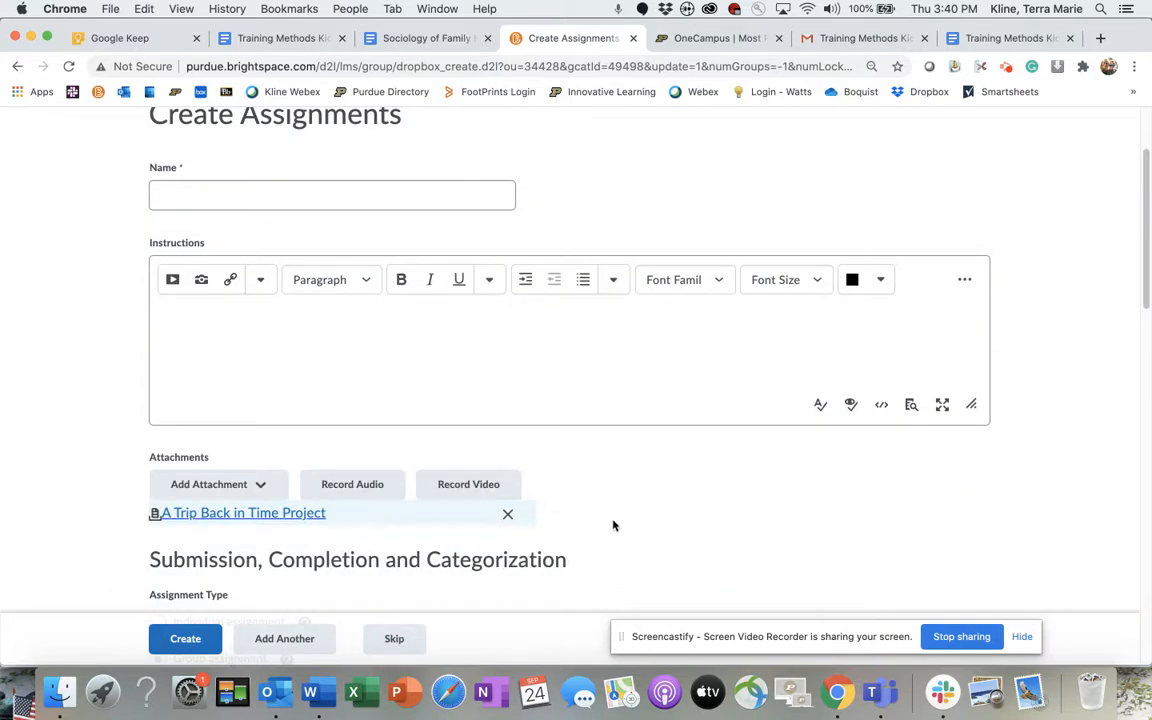
- Name the assignment "A Trip Back in Time Project Critique" and enter the instructions "Here are the instructions."
click(244, 199)
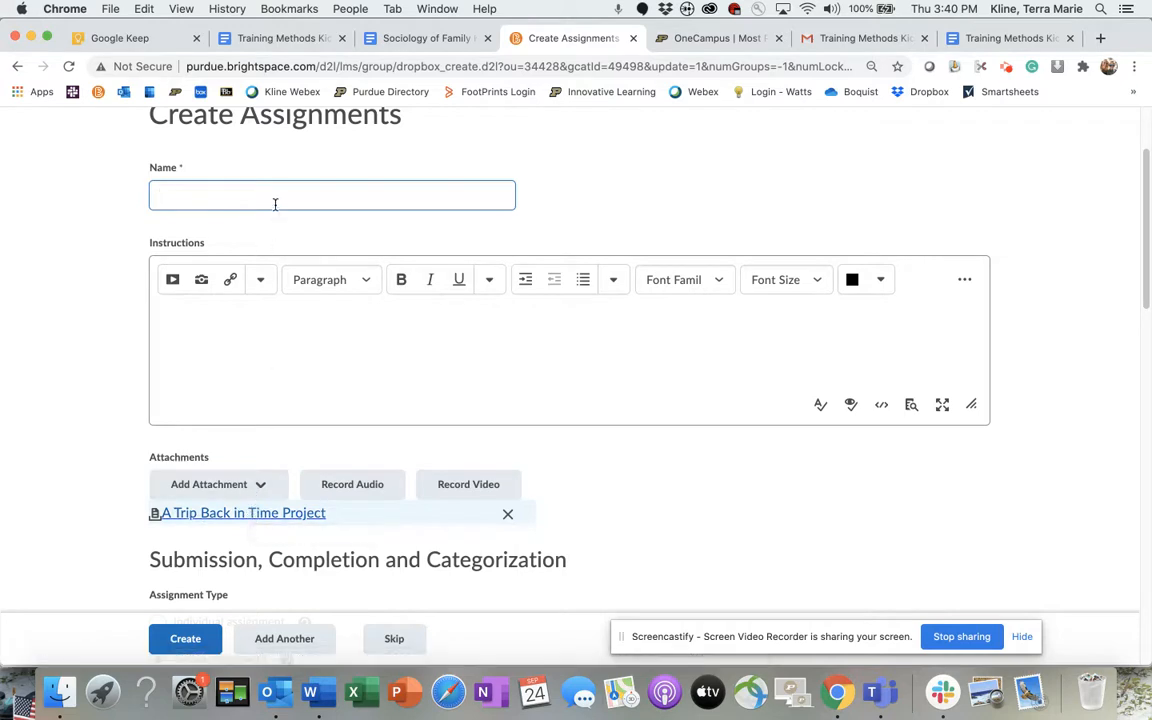
text(A Trip BAck)
key(BackSpace)
key(BackSpace)
text(ack in Time Project Critique)
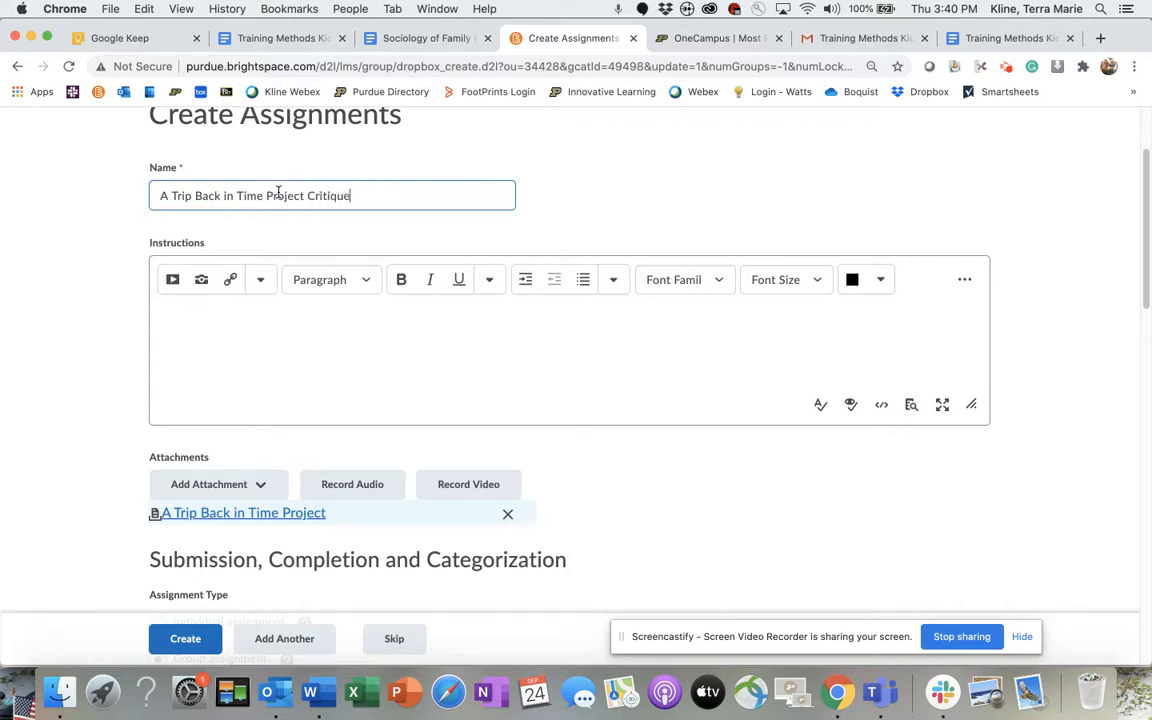
click(280, 329)
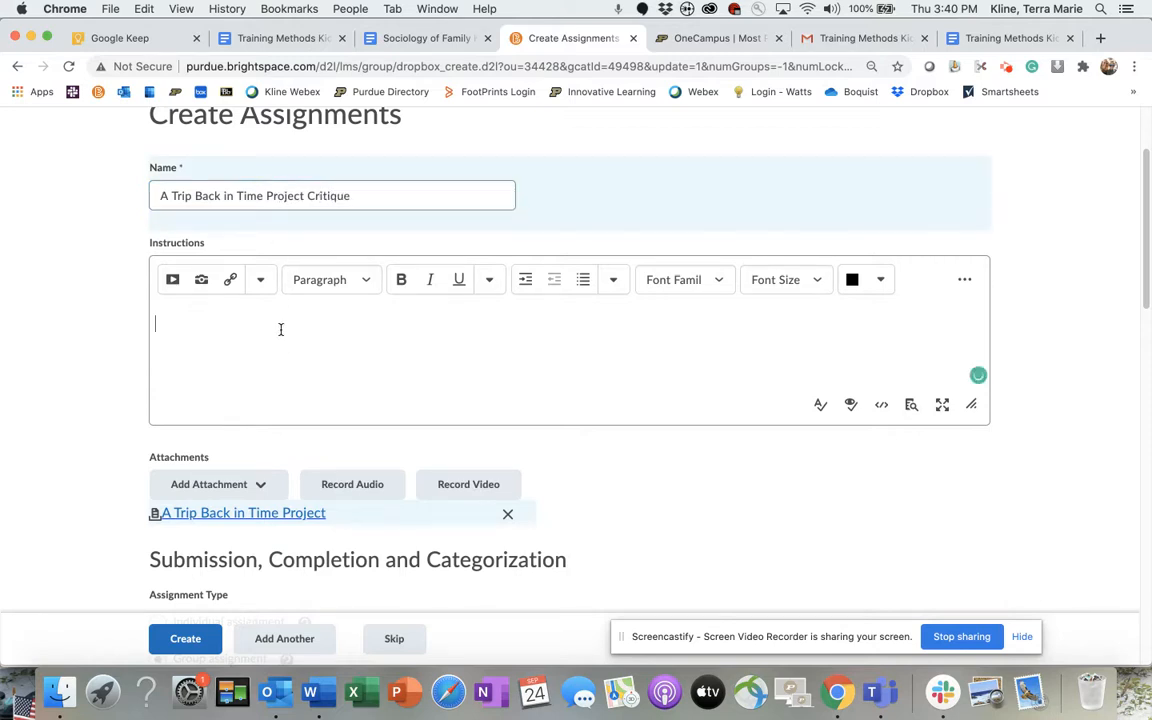
text(Here are the instructions.)
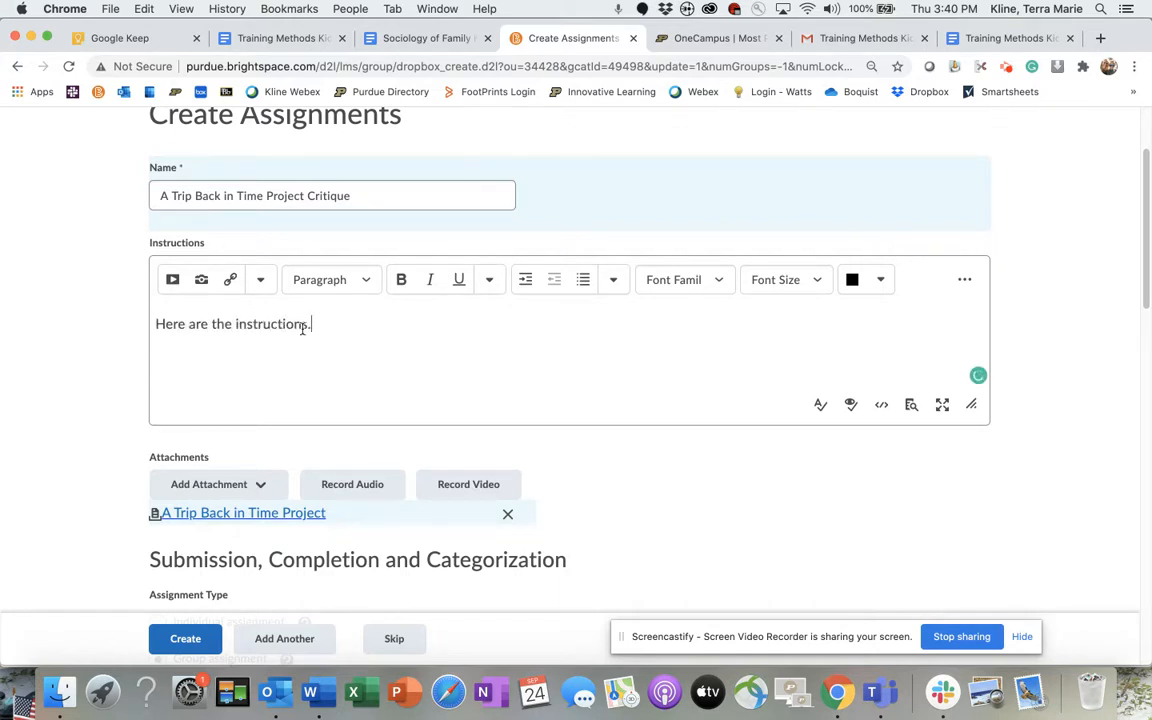
- Keep Critique Groups as the group category for the group assignment
scroll(400, 340, down, 5)
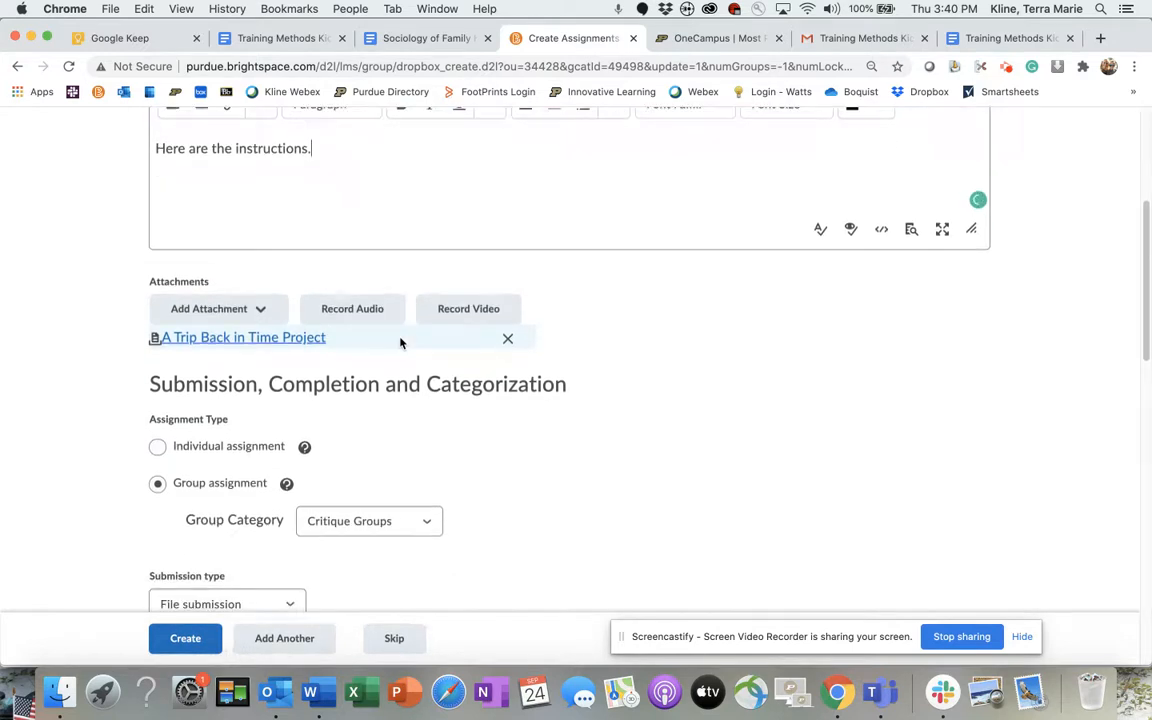
scroll(400, 343, down, 3)
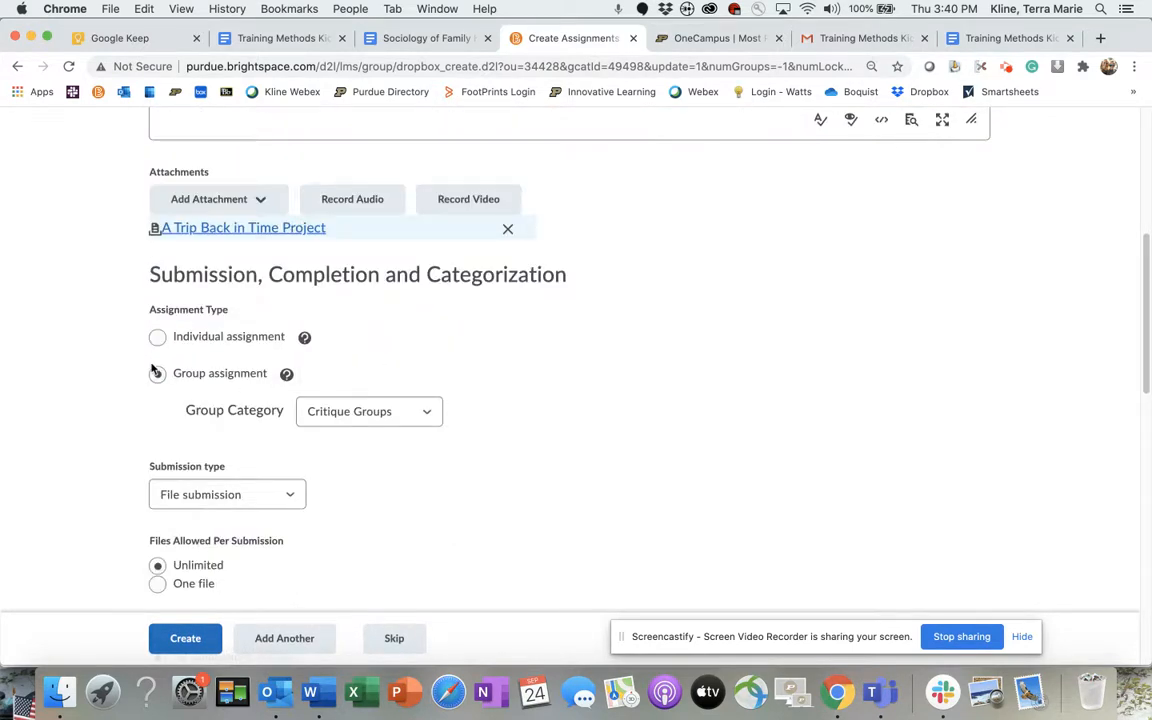
click(417, 418)
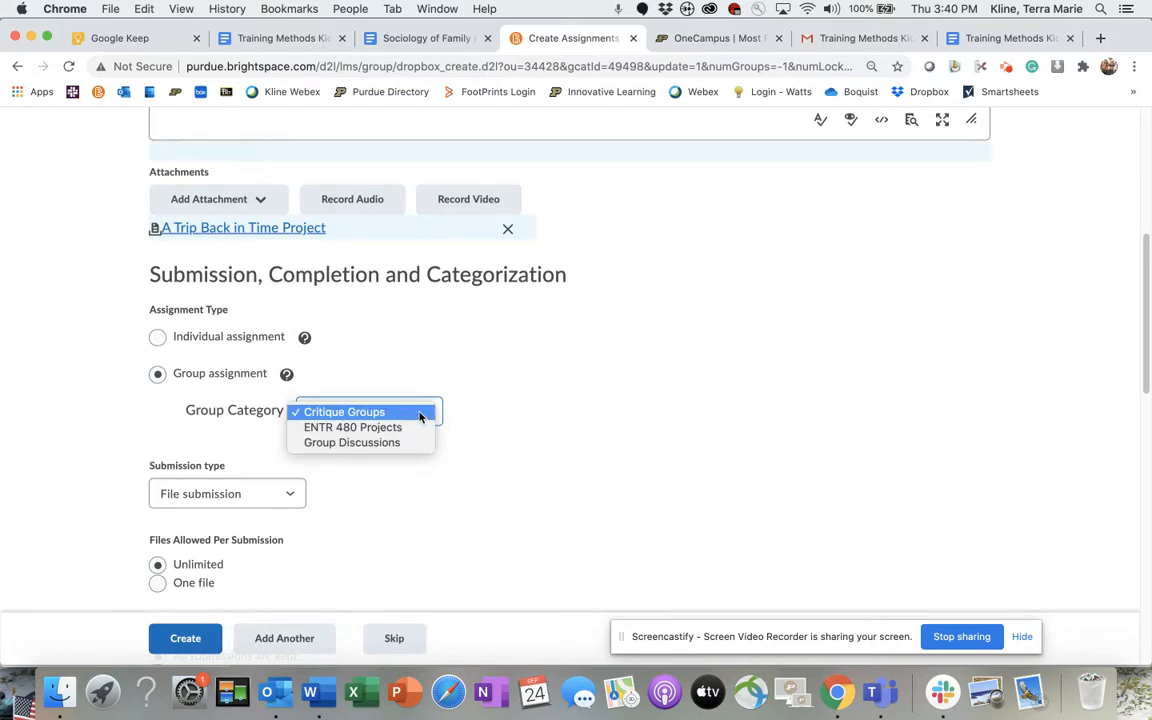
click(419, 413)
- Allow one file per submission and keep only the most recent submission
scroll(420, 417, down, 3)
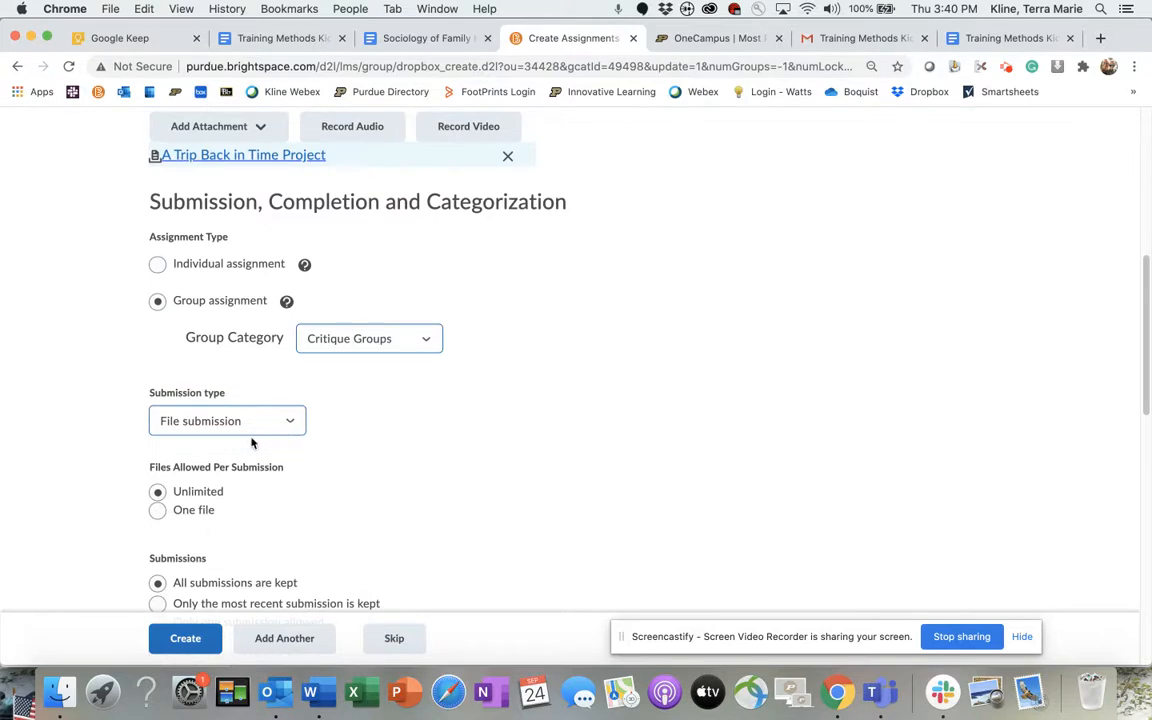
click(157, 510)
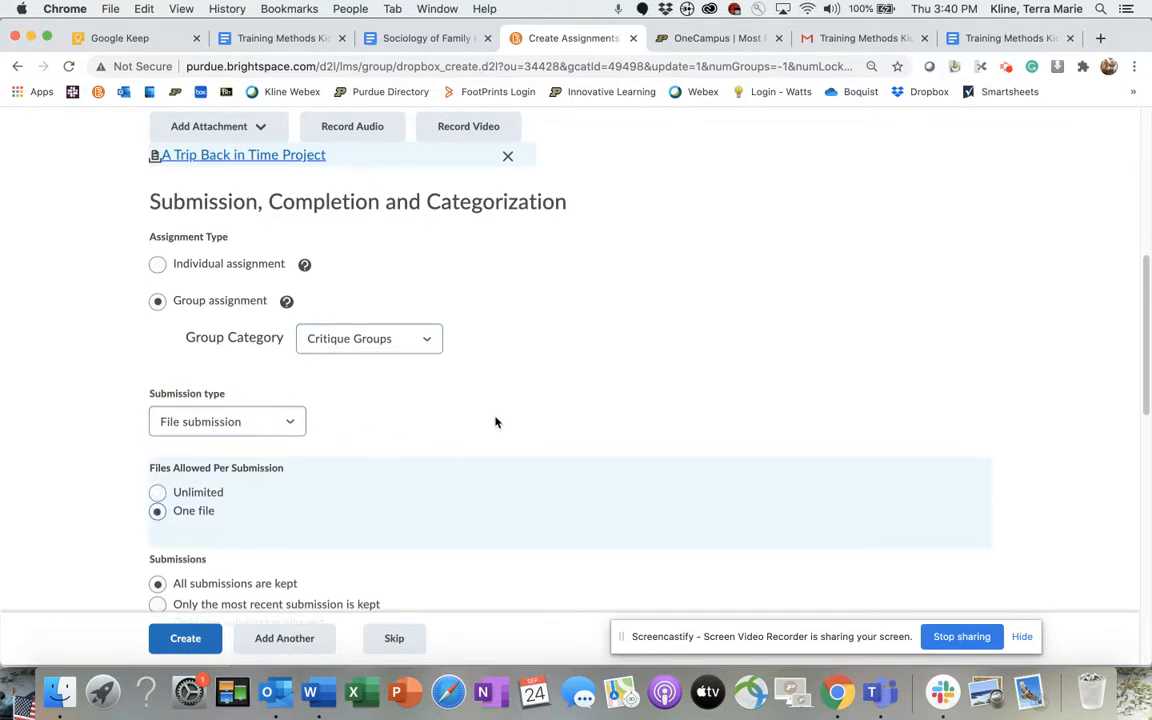
scroll(494, 423, down, 3)
scroll(494, 423, down, 2)
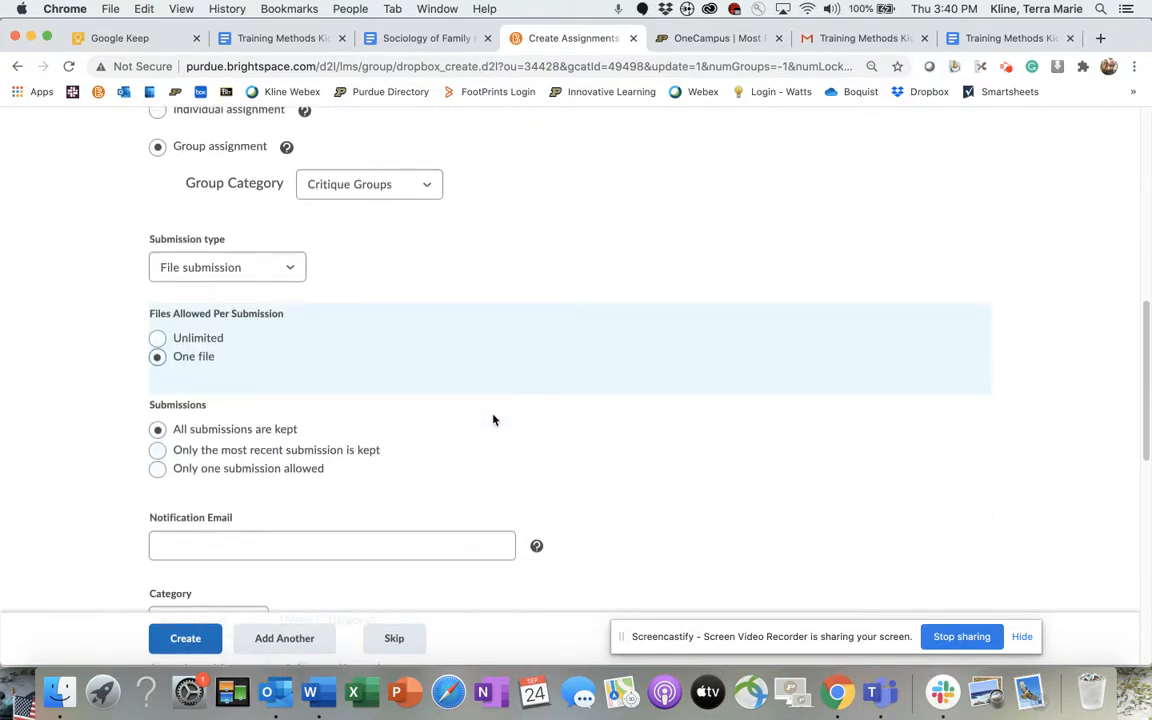
click(157, 448)
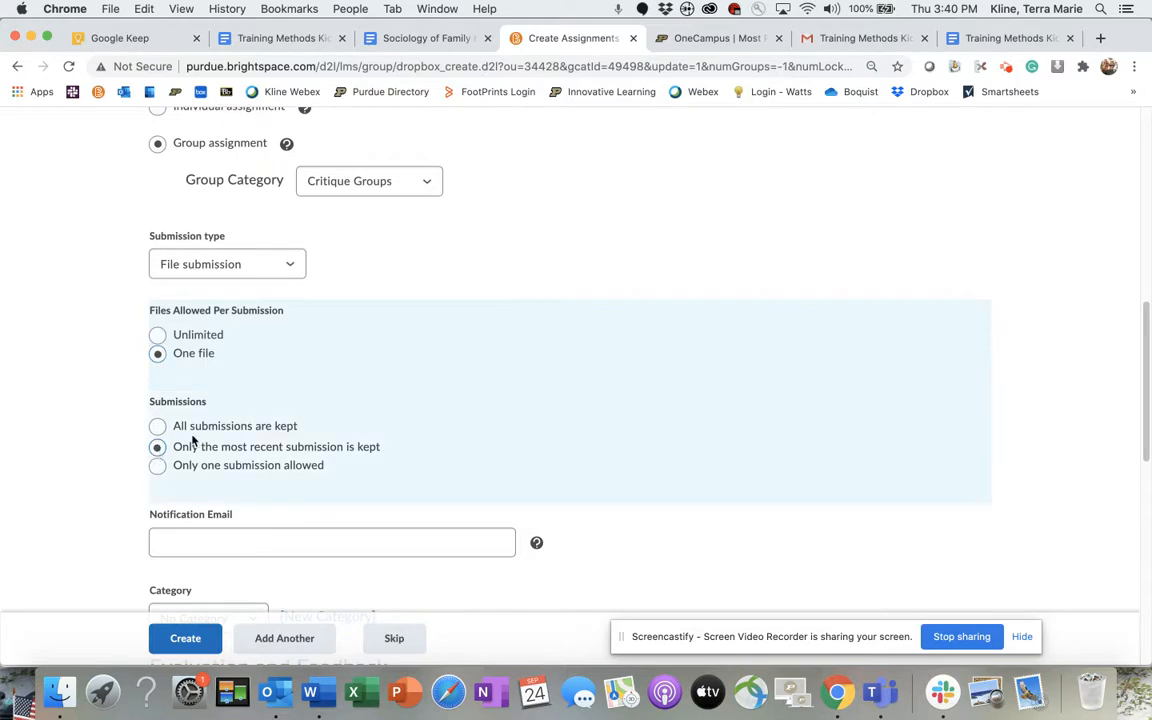
- Assign the assignment to the Team Projects category
scroll(483, 430, down, 3)
scroll(470, 425, down, 2)
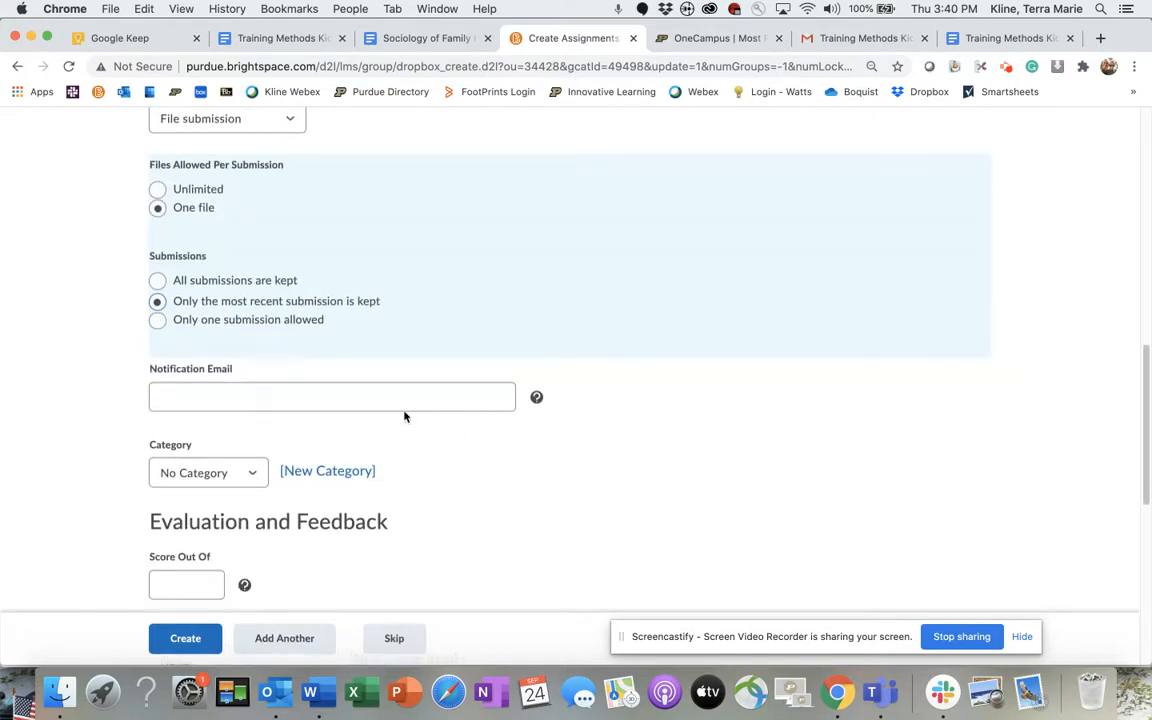
scroll(330, 442, down, 1)
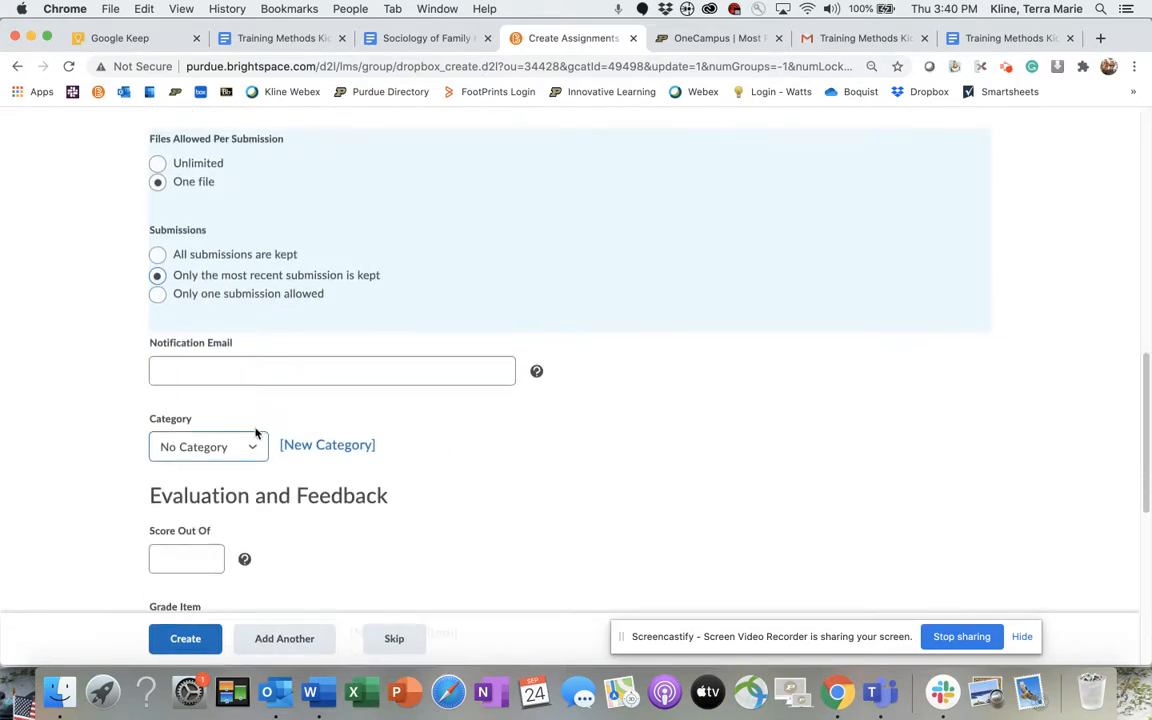
click(250, 447)
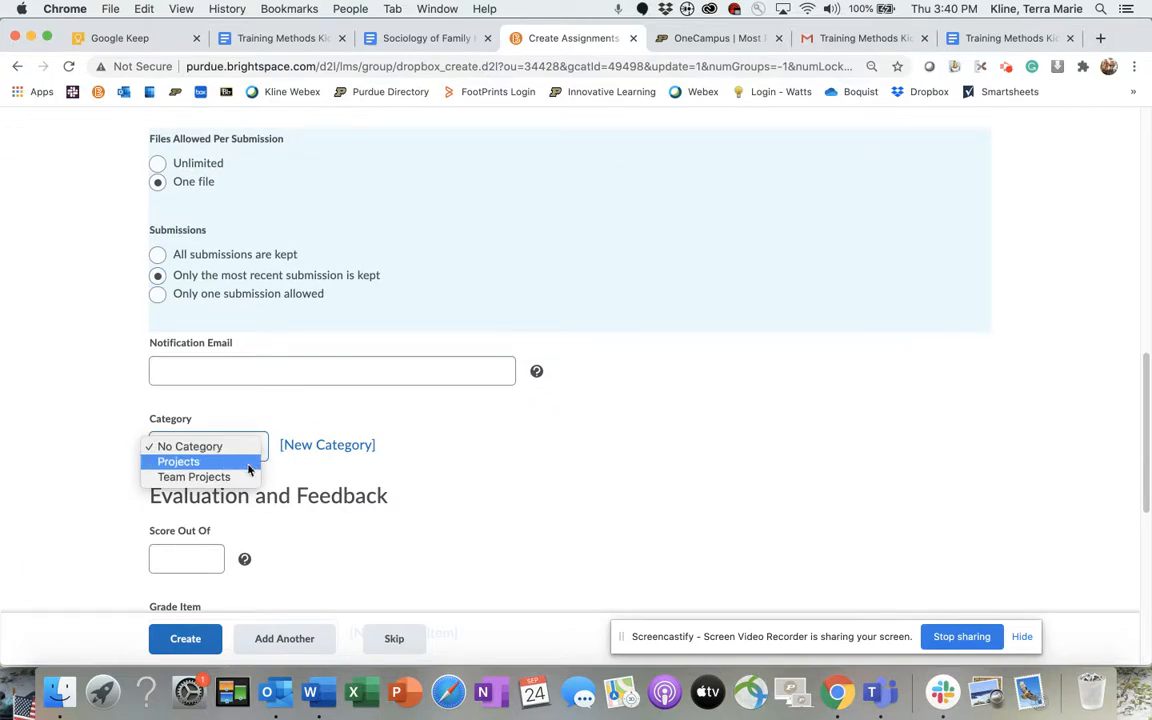
click(249, 476)
- Set the assignment's score out of 50 and link it to the grade item "A Trip Back in Time Project"
scroll(541, 442, down, 3)
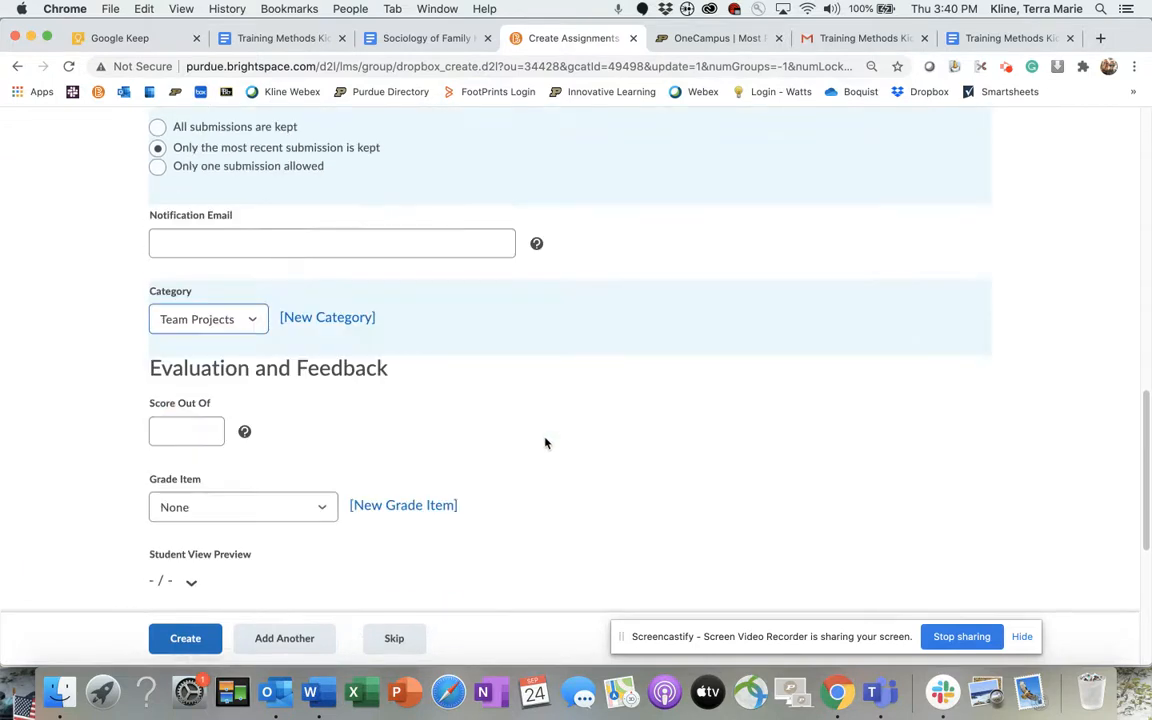
click(184, 433)
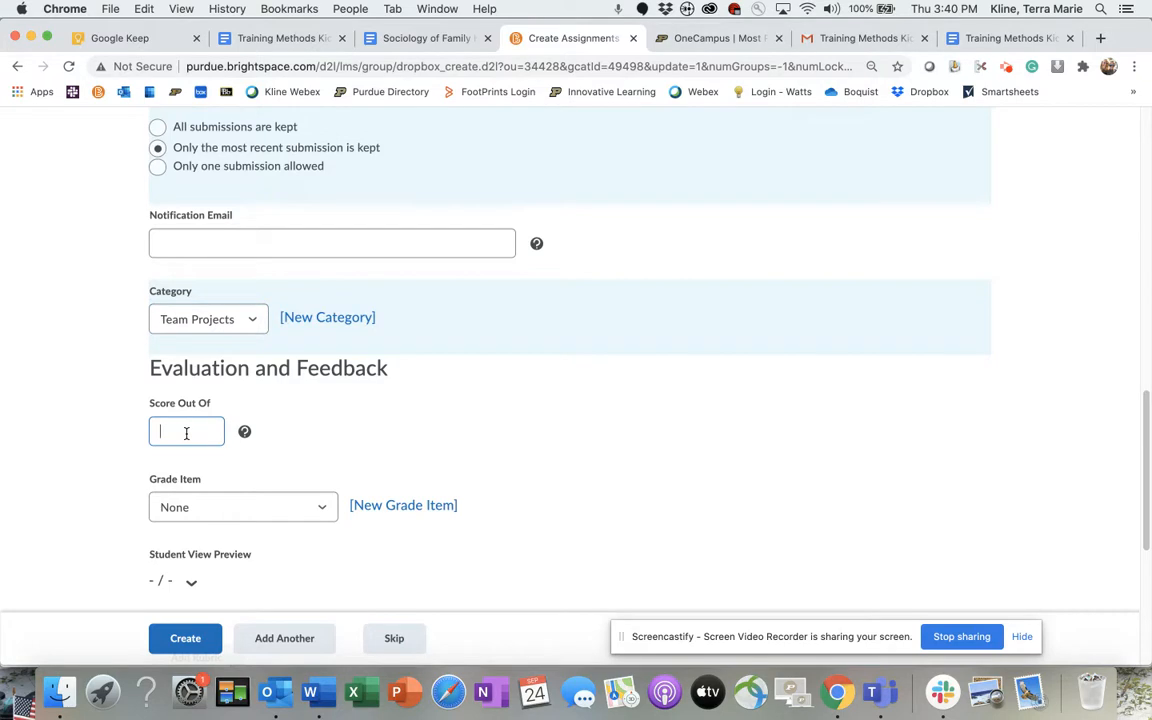
scroll(186, 433, down, 3)
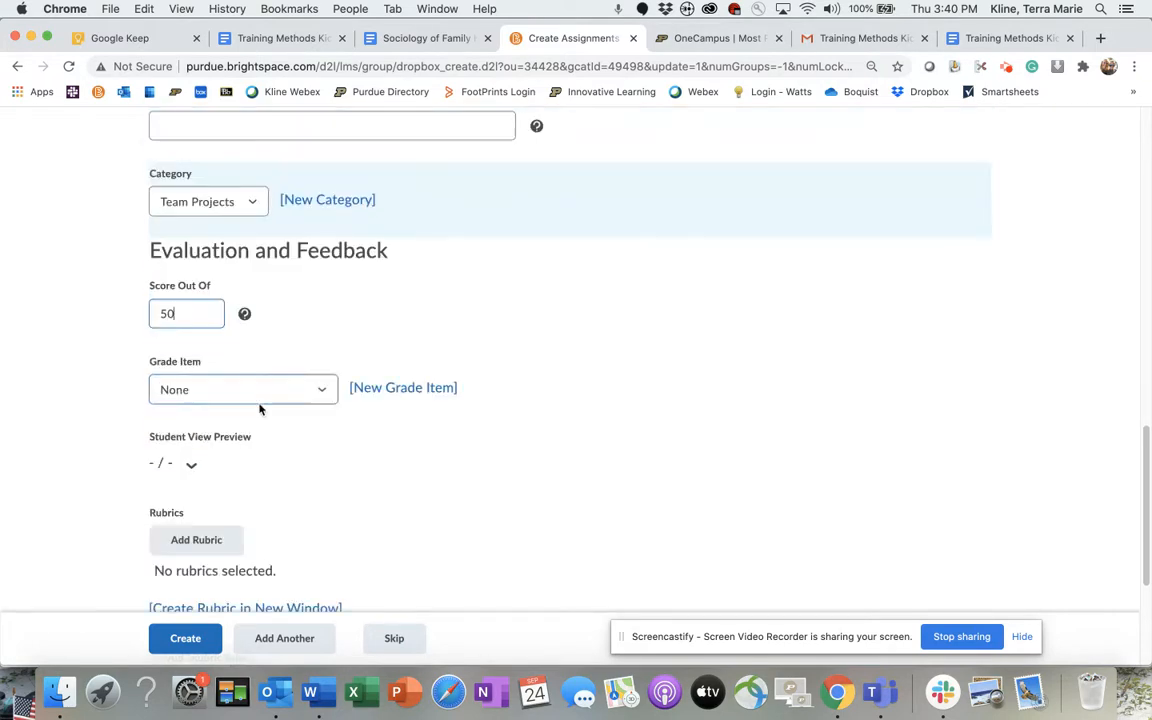
click(323, 393)
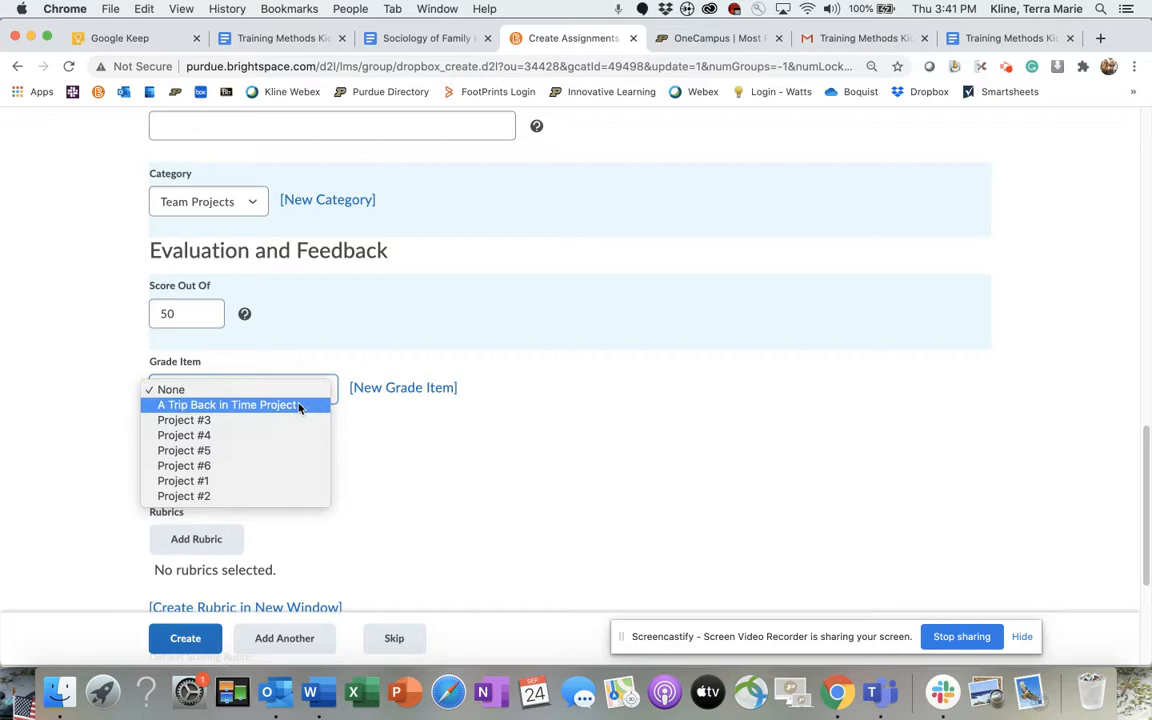
click(298, 405)
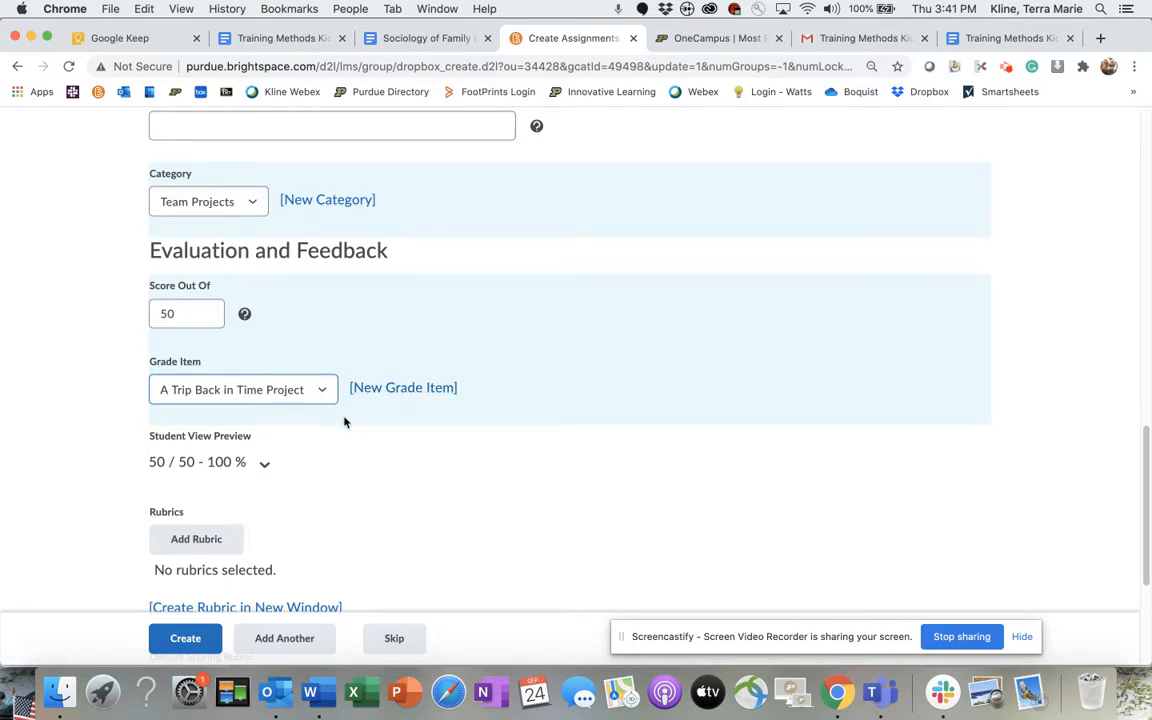
- Add the first Online Discussion Rubric to the assignment and create the assignment
scroll(345, 422, down, 2)
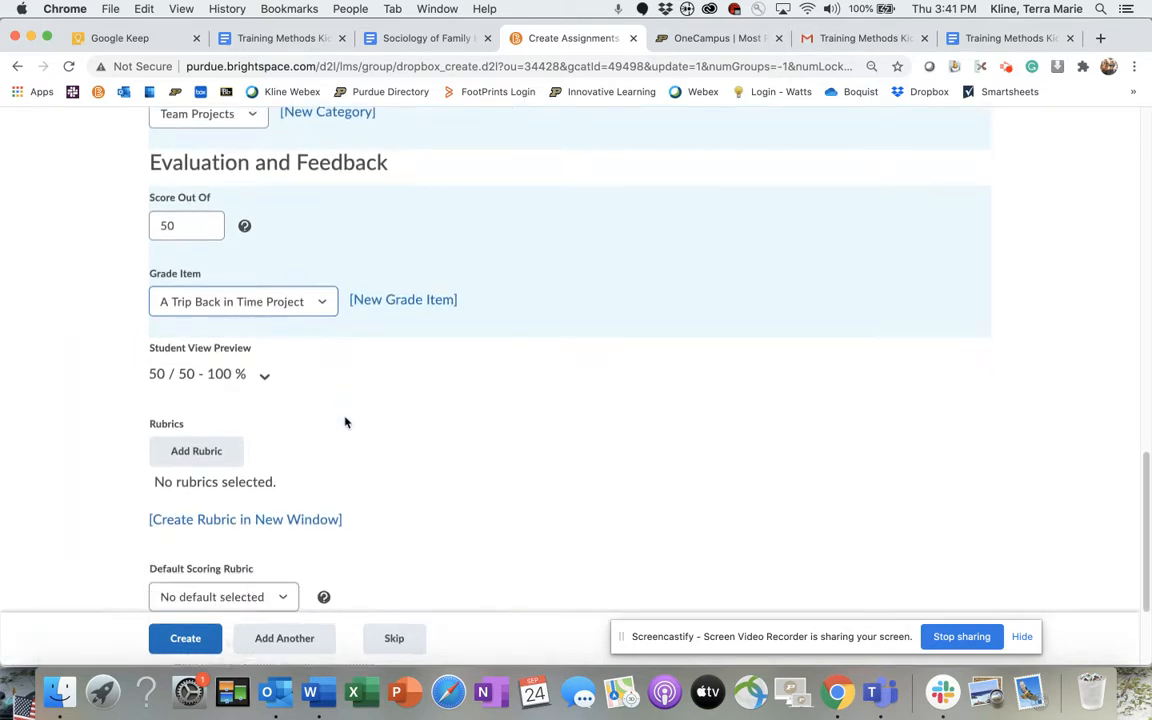
scroll(343, 421, down, 2)
click(211, 379)
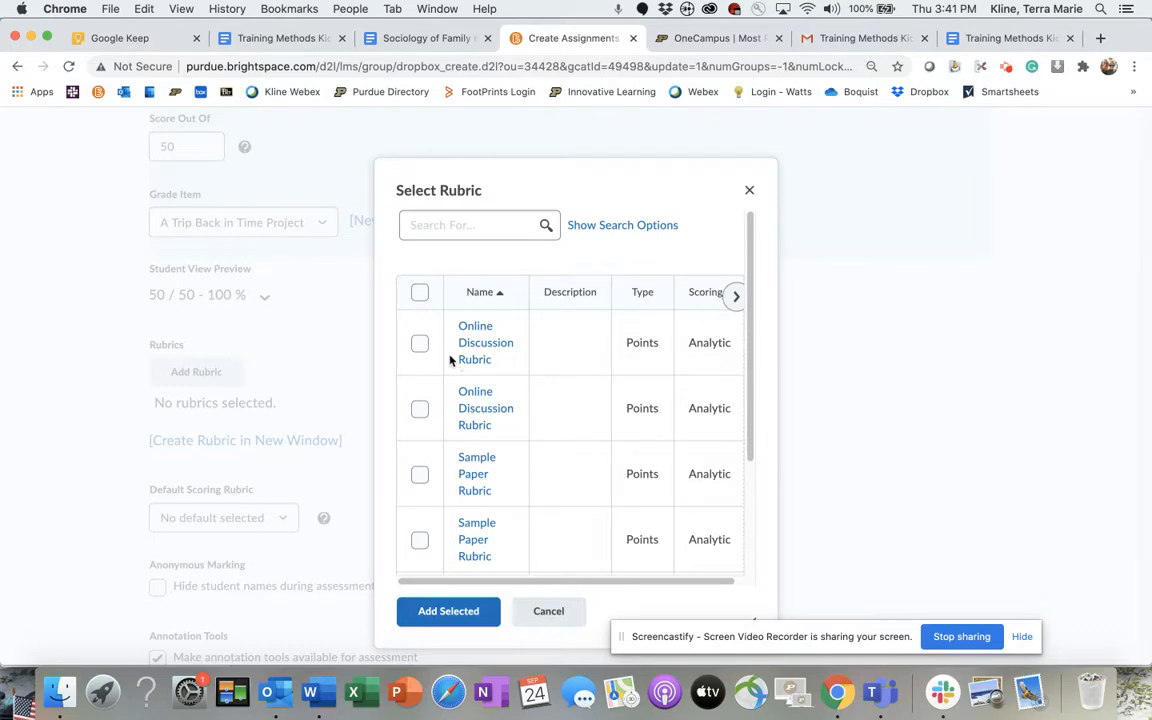
click(419, 344)
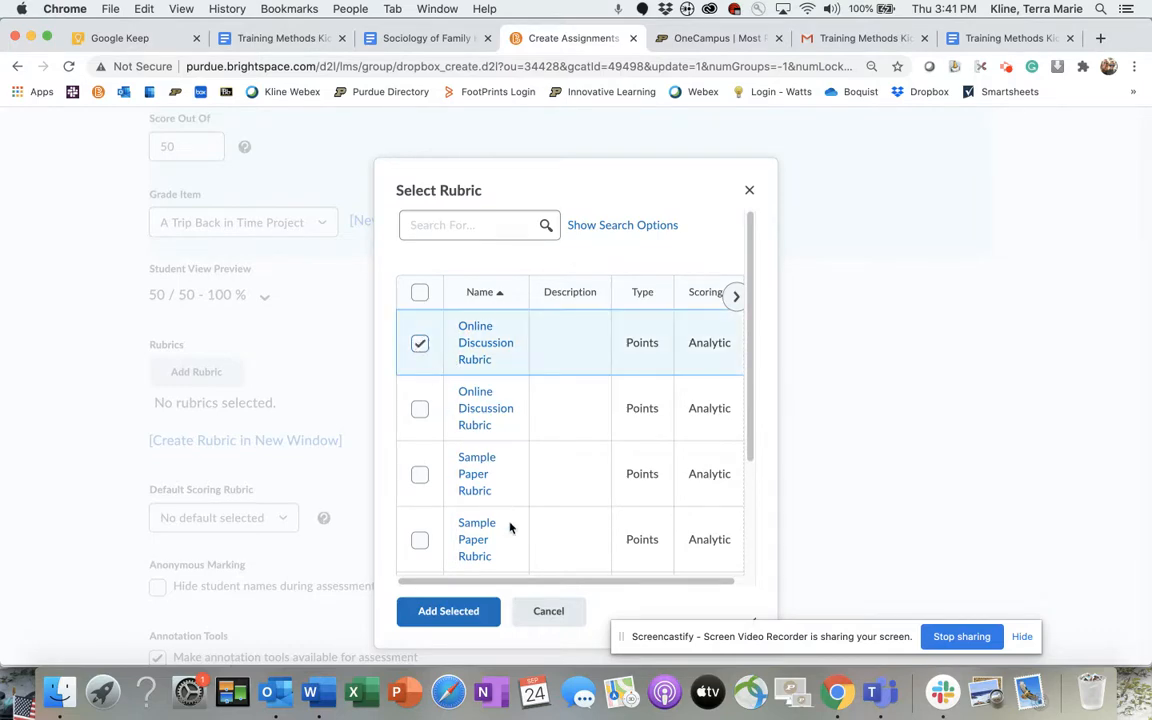
click(436, 616)
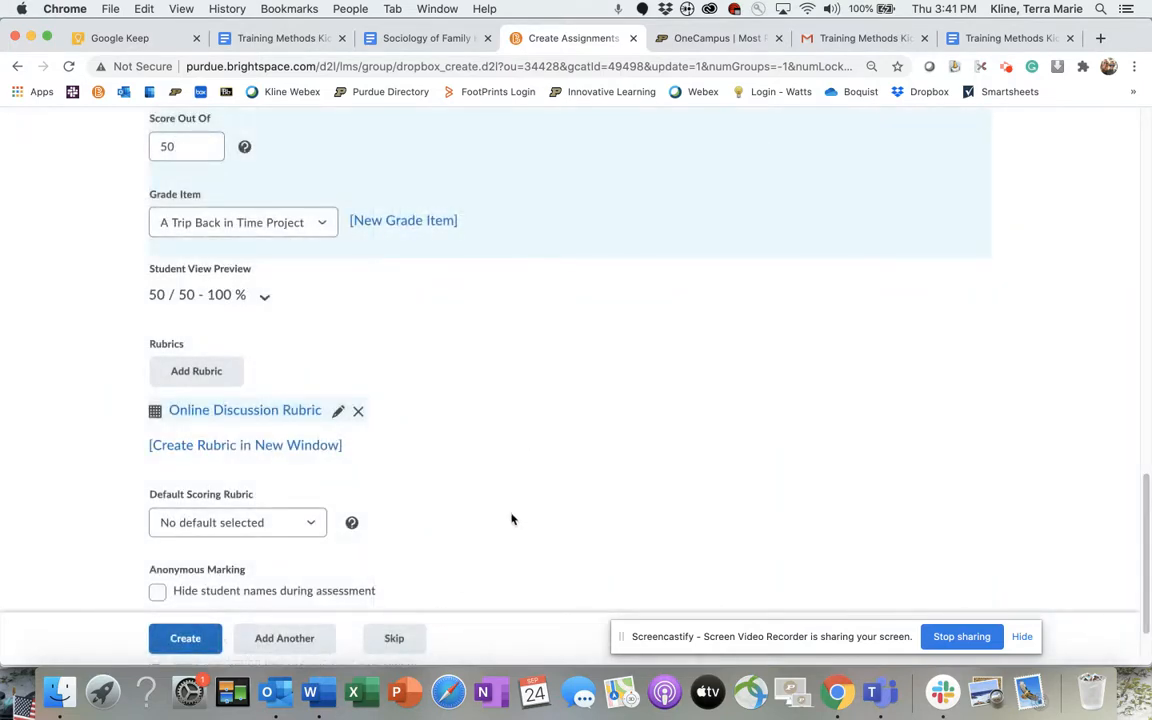
scroll(503, 503, down, 3)
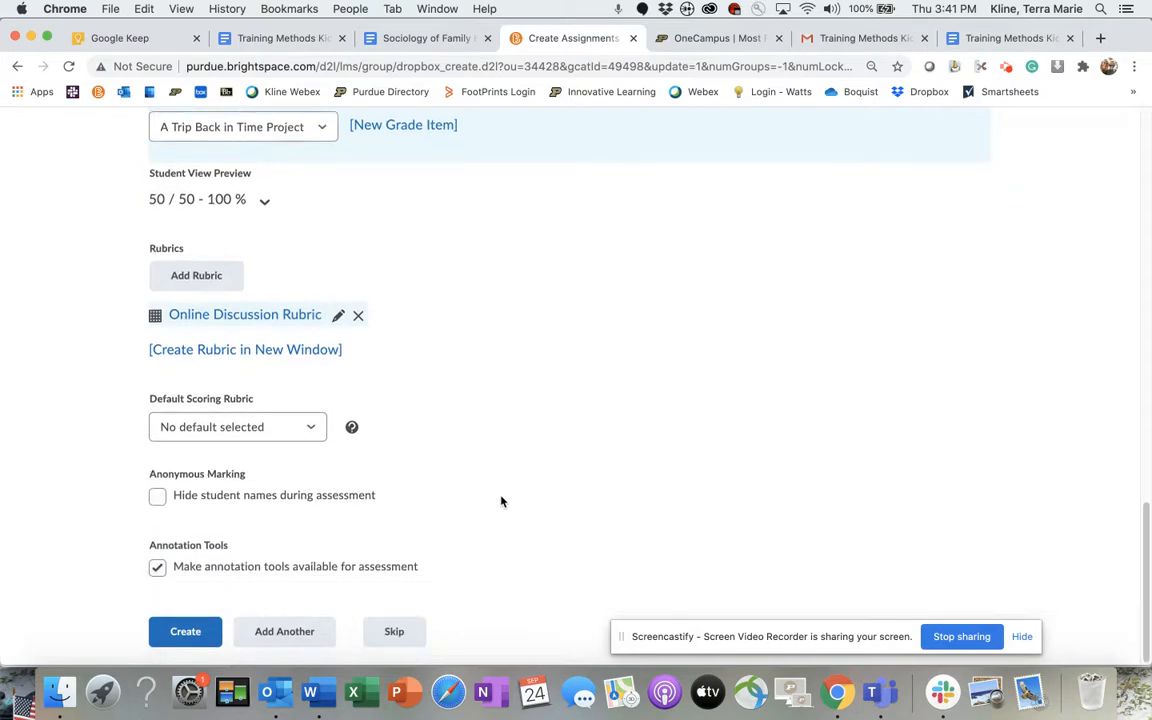
click(186, 632)
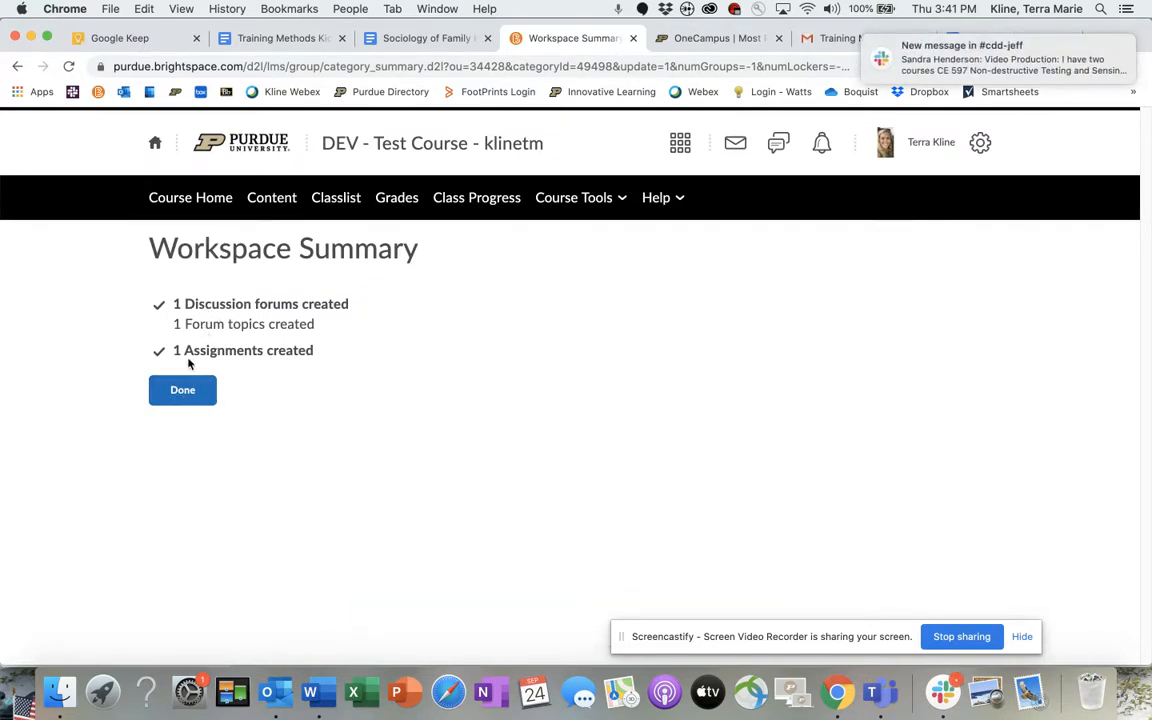
- Finish the workspace summary and save the Critique Groups category
click(192, 396)
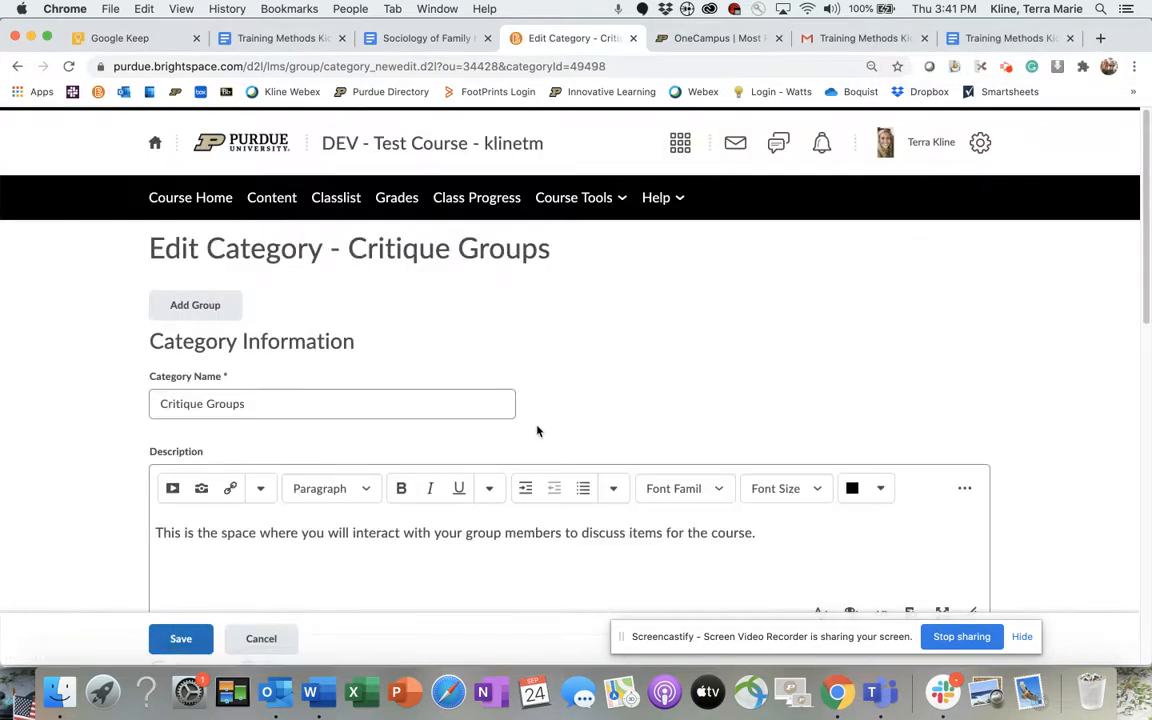
click(182, 643)
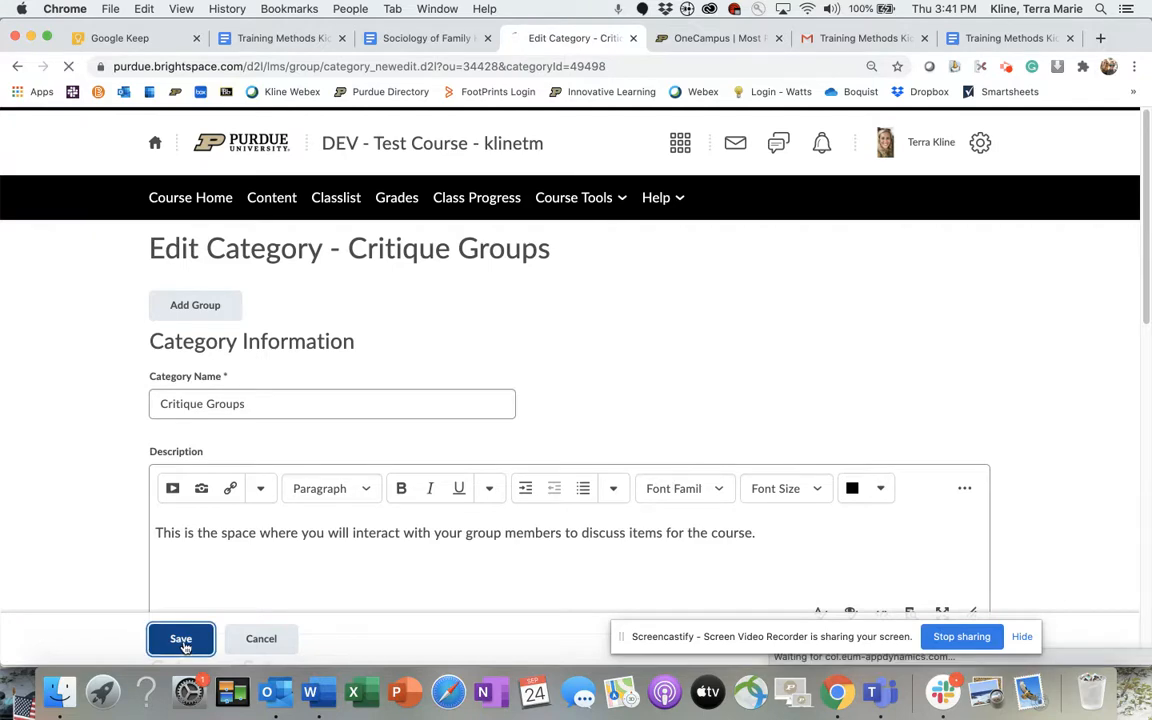
scroll(641, 452, down, 8)
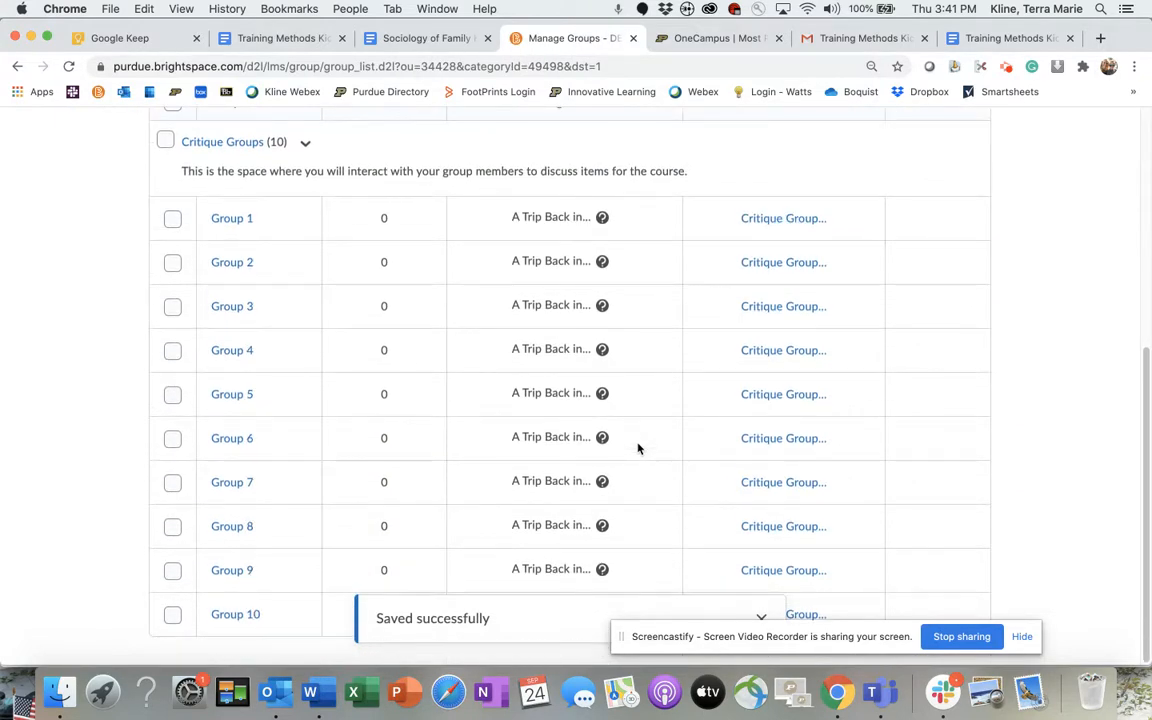
- Open the Critique Groups category to review its advanced properties and existing discussion and assignment workspace, leaving without saving
scroll(452, 409, up, 3)
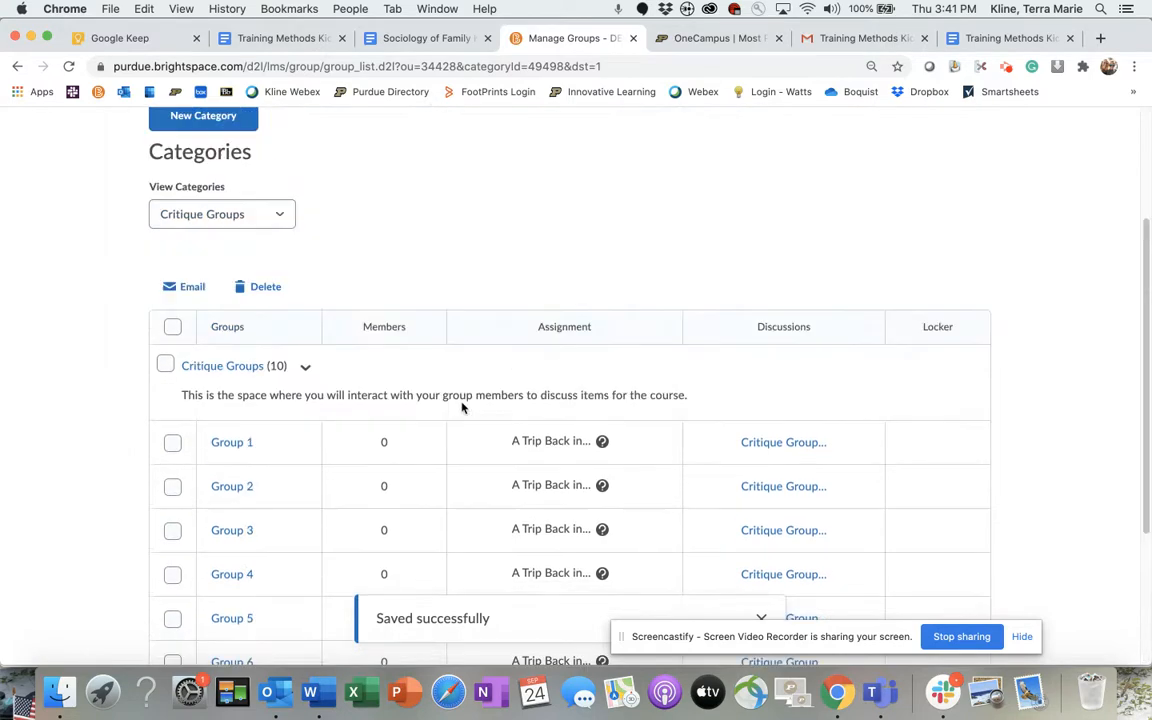
click(226, 368)
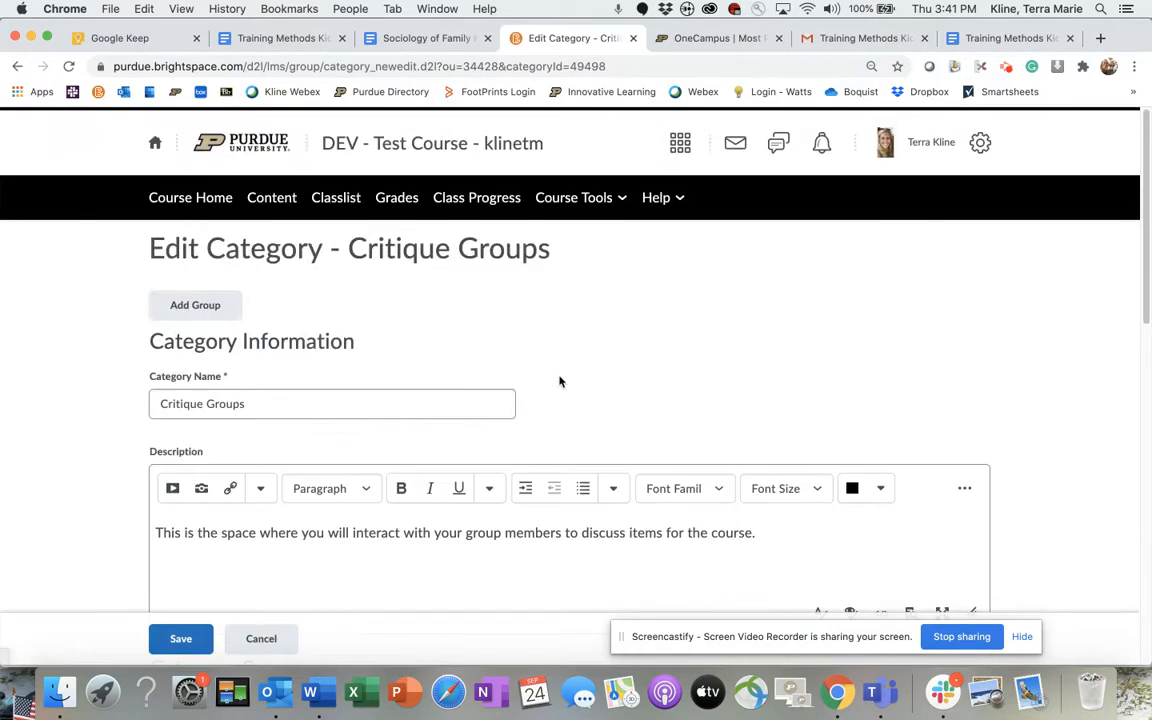
scroll(572, 380, down, 10)
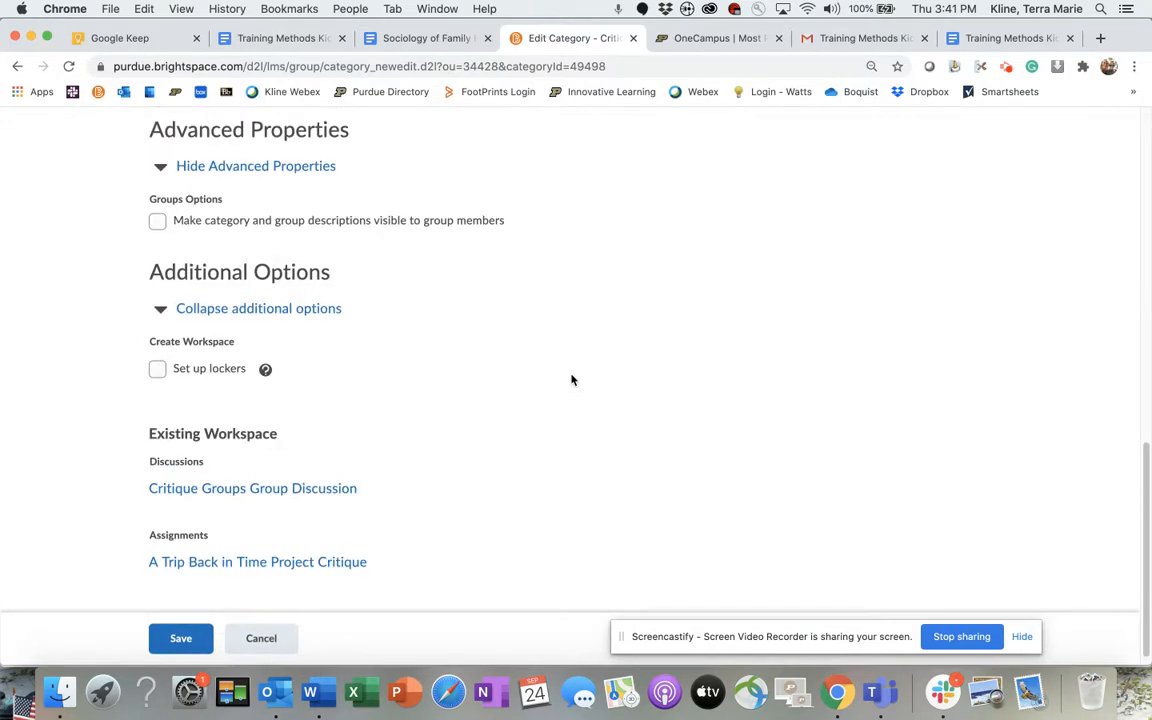
click(258, 633)
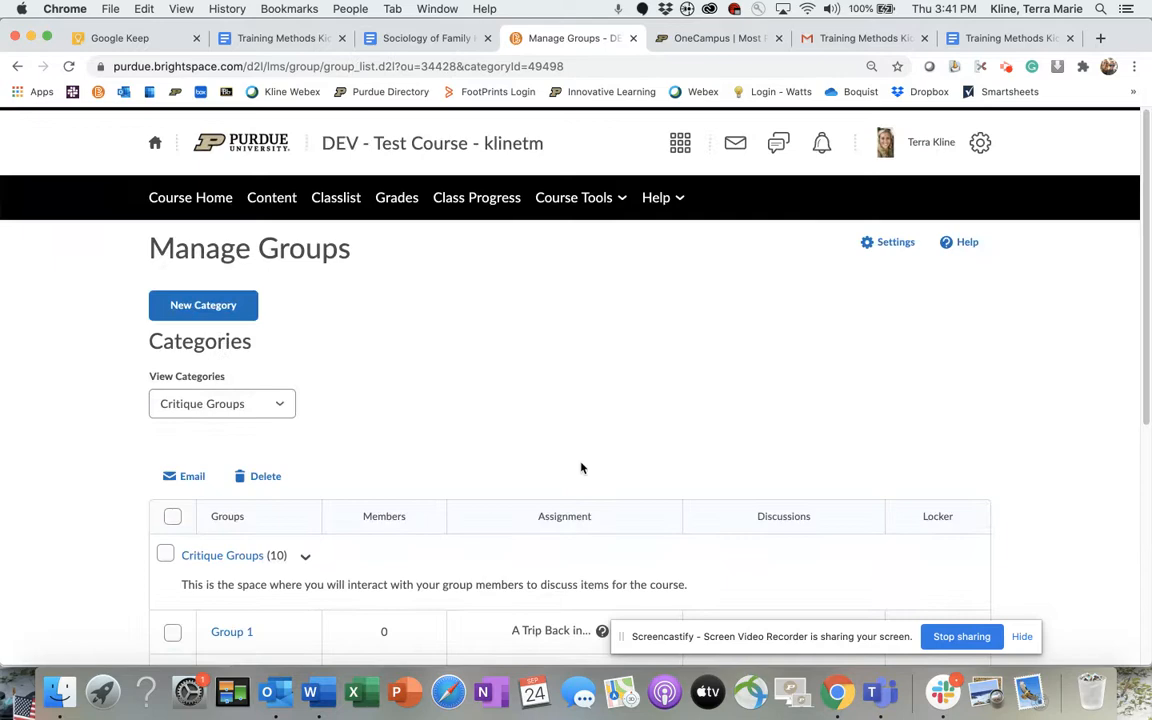
- Enroll the listed demo student in Group 1 of the Critique Groups category and save the enrollment
scroll(581, 467, down, 3)
scroll(581, 467, down, 3)
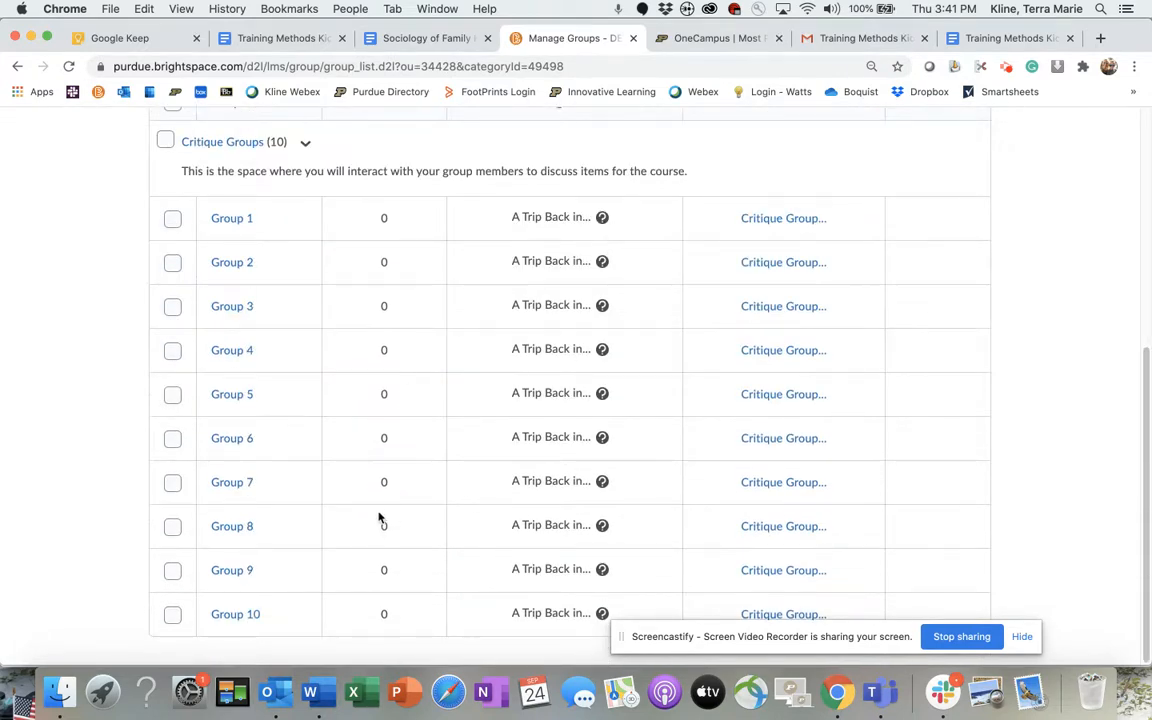
scroll(380, 517, up, 3)
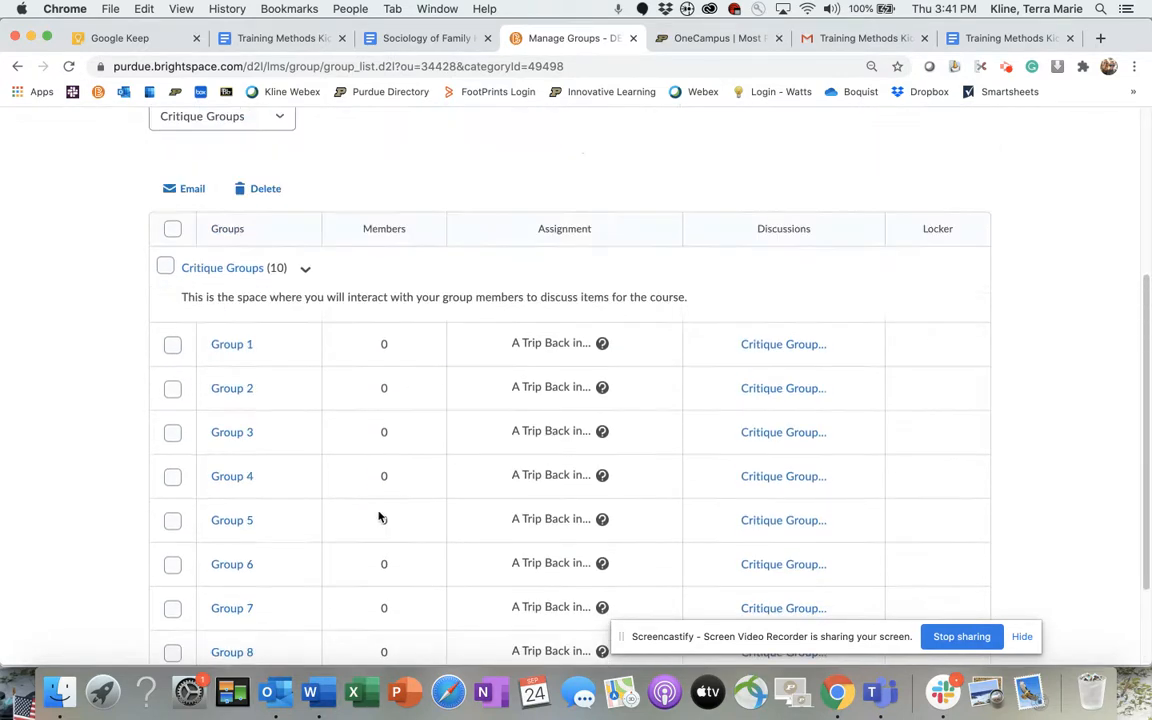
click(240, 354)
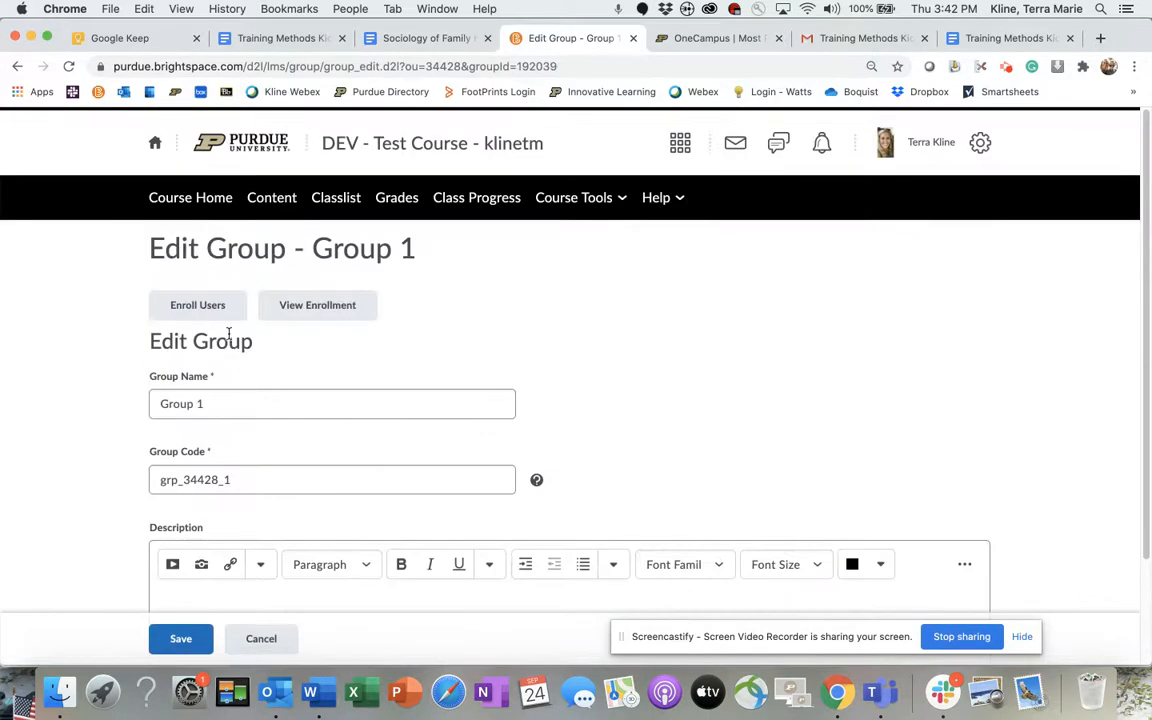
click(223, 318)
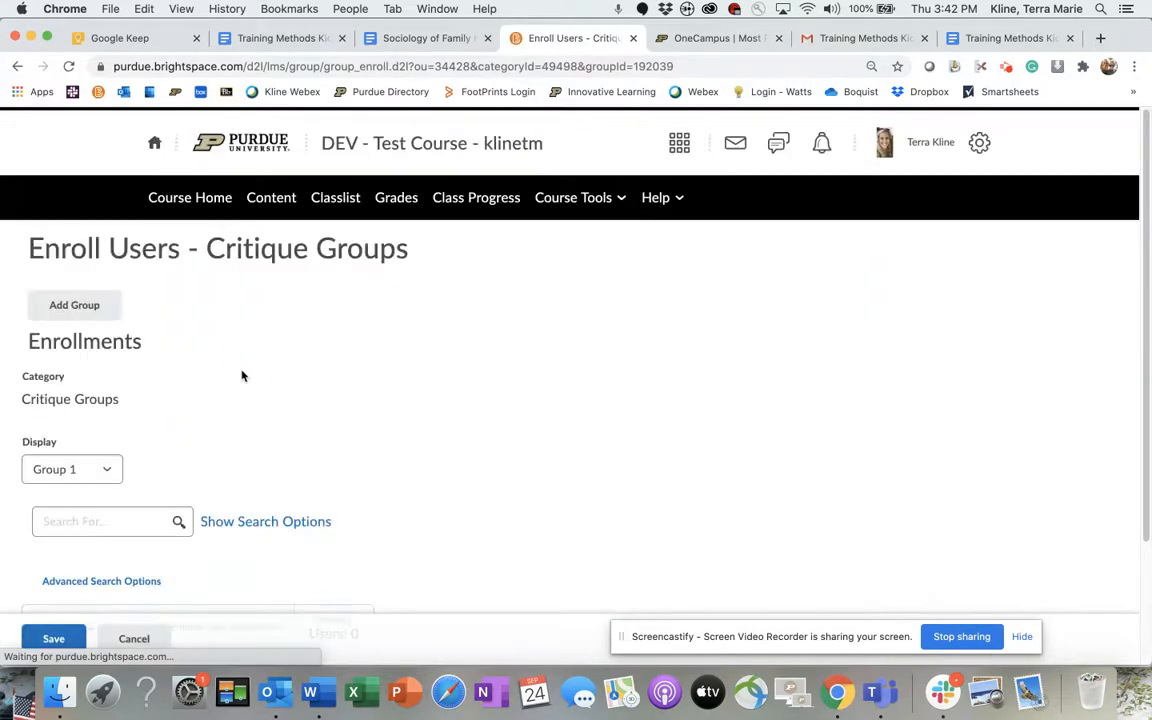
scroll(255, 418, down, 3)
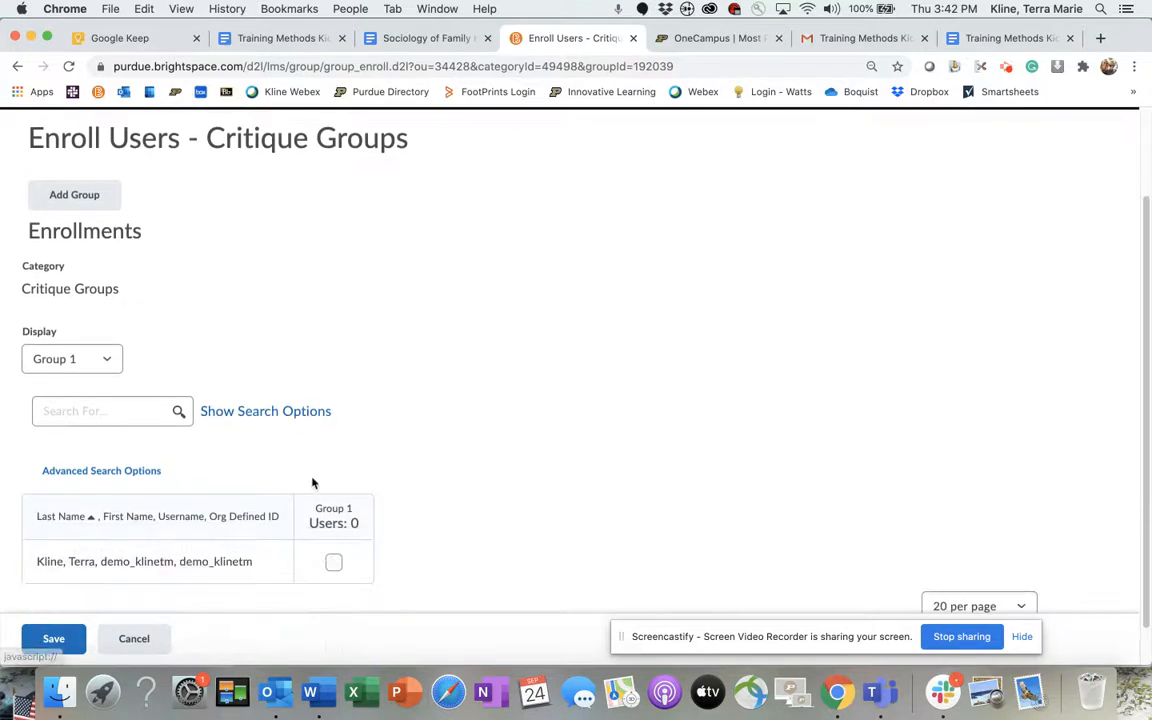
click(333, 562)
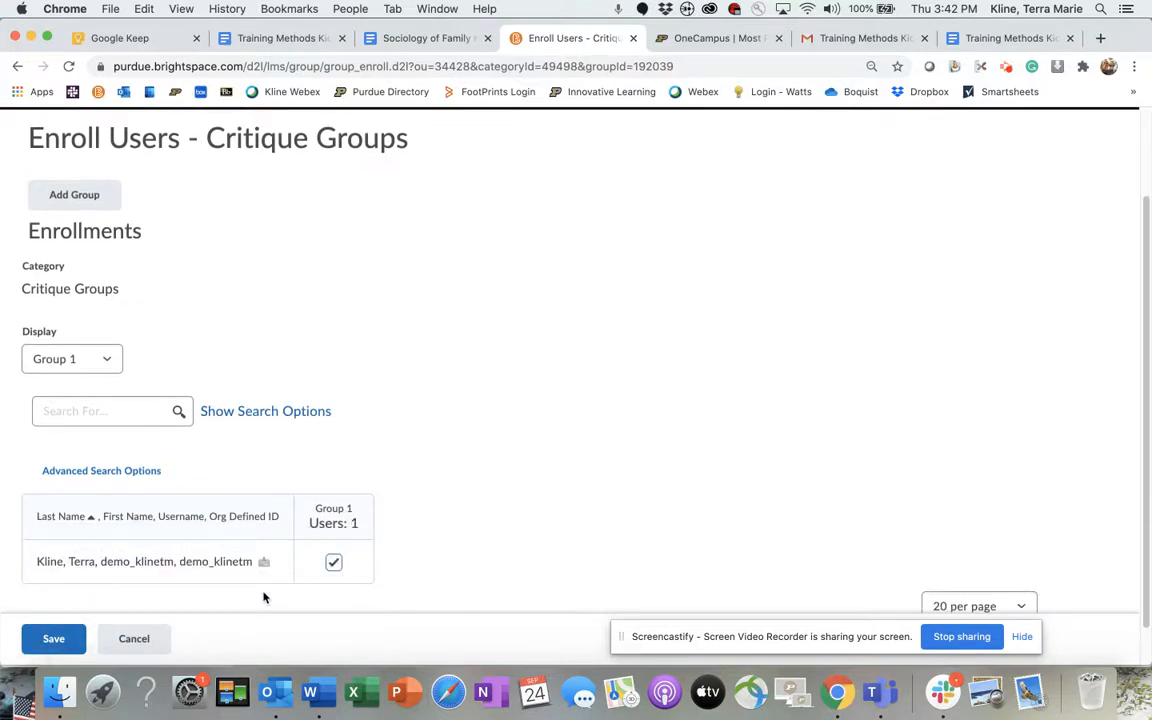
click(50, 643)
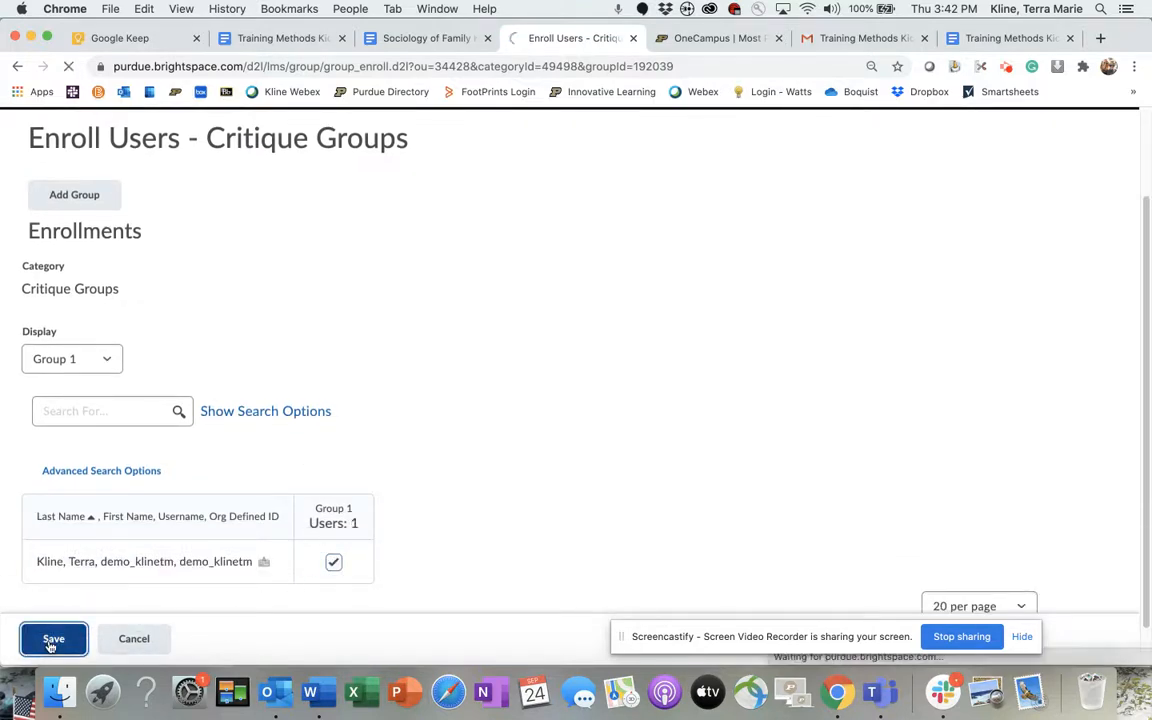
scroll(665, 448, down, 4)
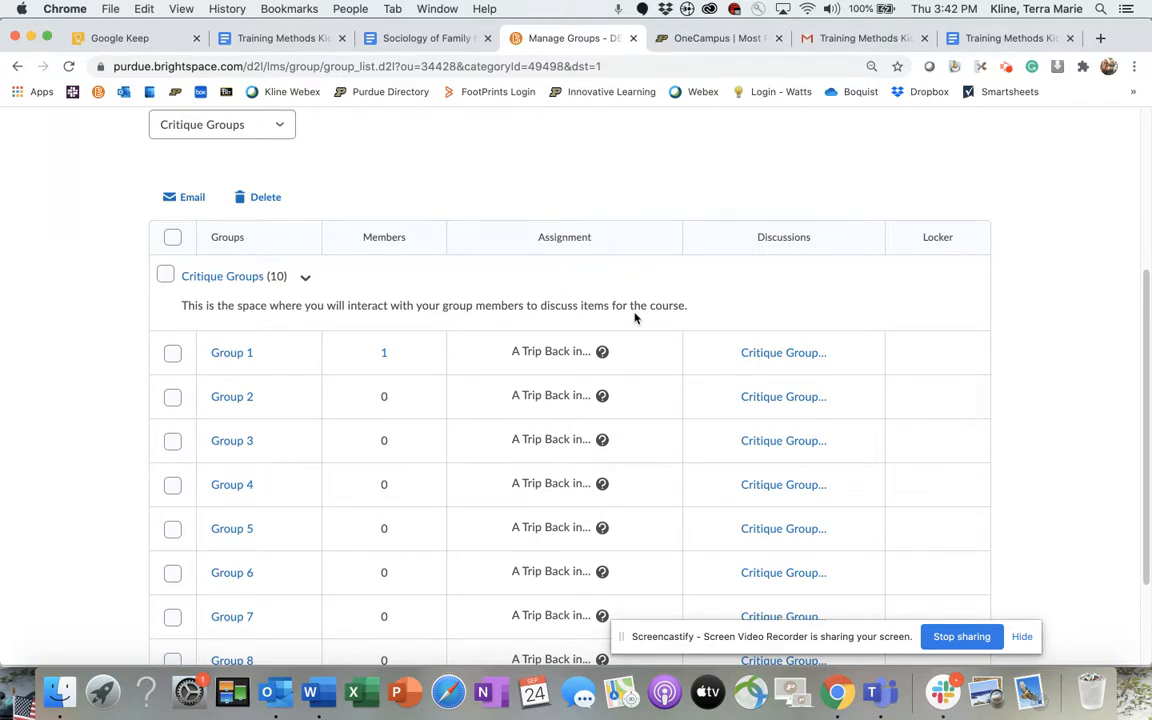
scroll(633, 320, down, 3)
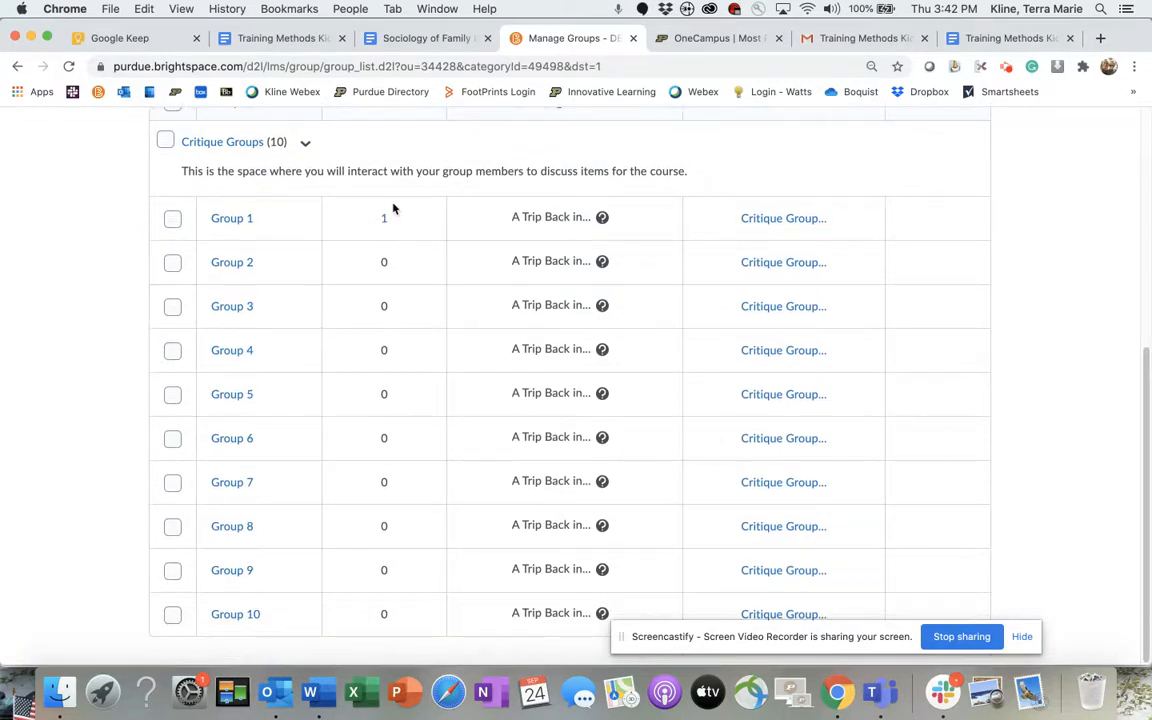
scroll(393, 208, up, 2)
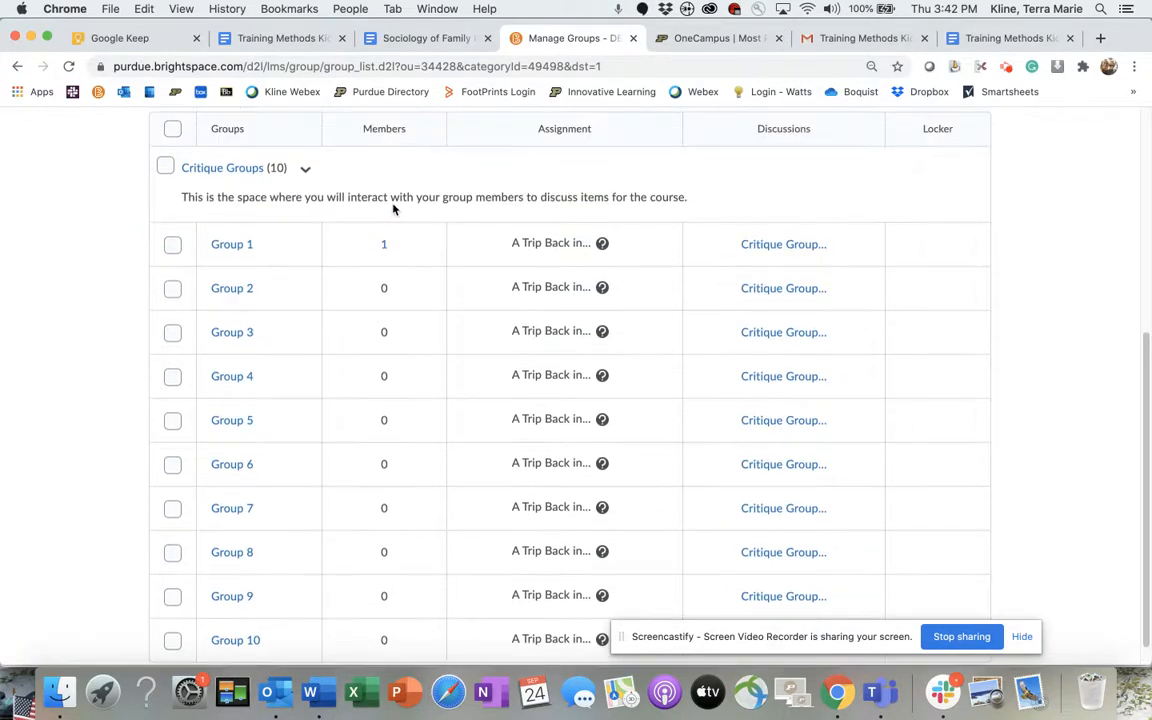
scroll(393, 208, up, 4)
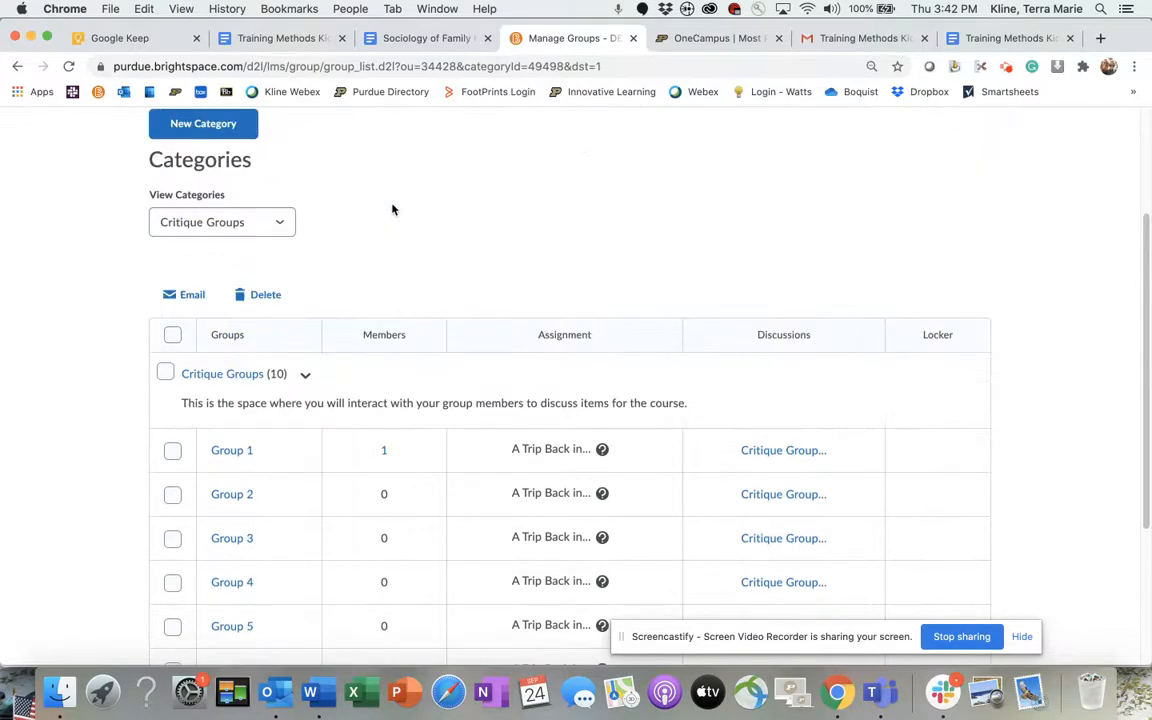